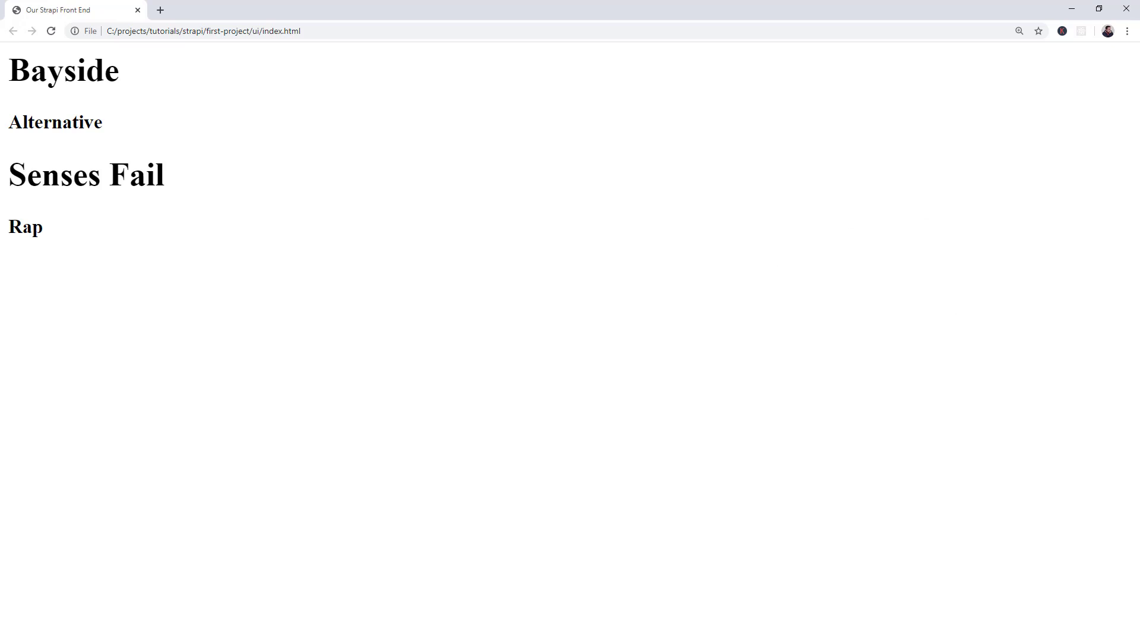
# Step: Switch to Visual Studio Code and examine the bands fetch script in index.html
pyautogui.hotkey('alt', 'Tab')
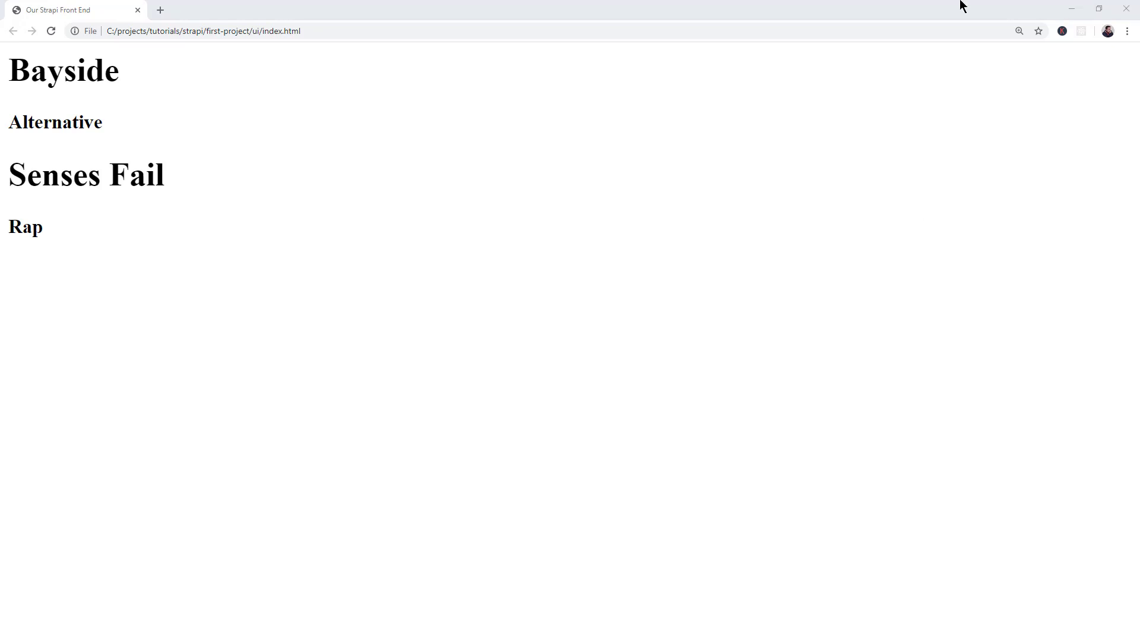
pyautogui.click(1072, 9)
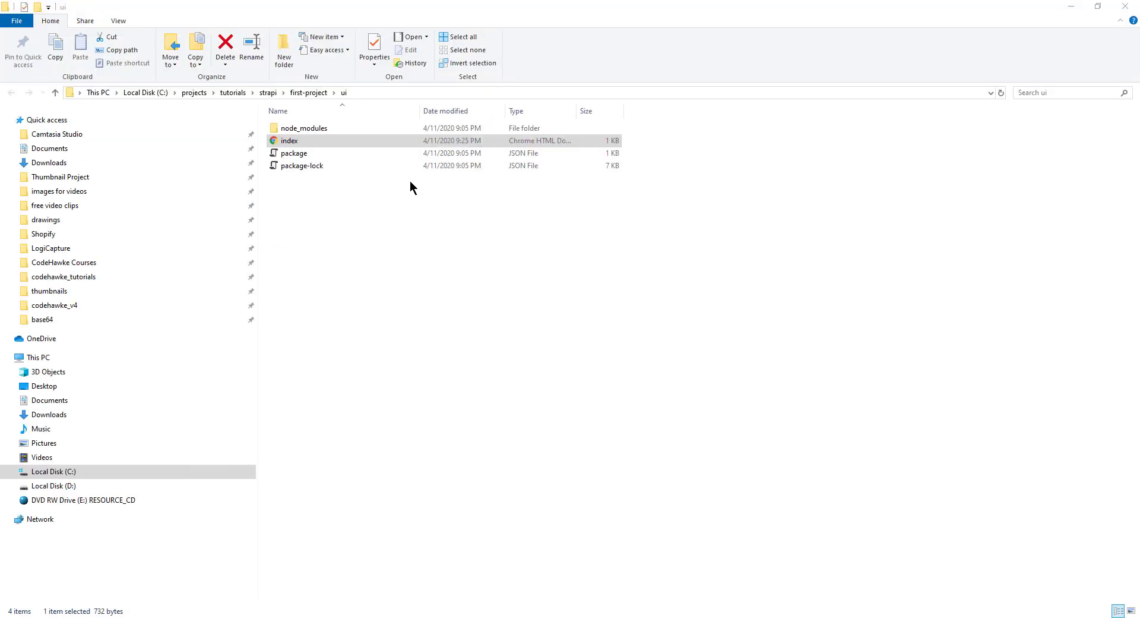
pyautogui.click(1072, 7)
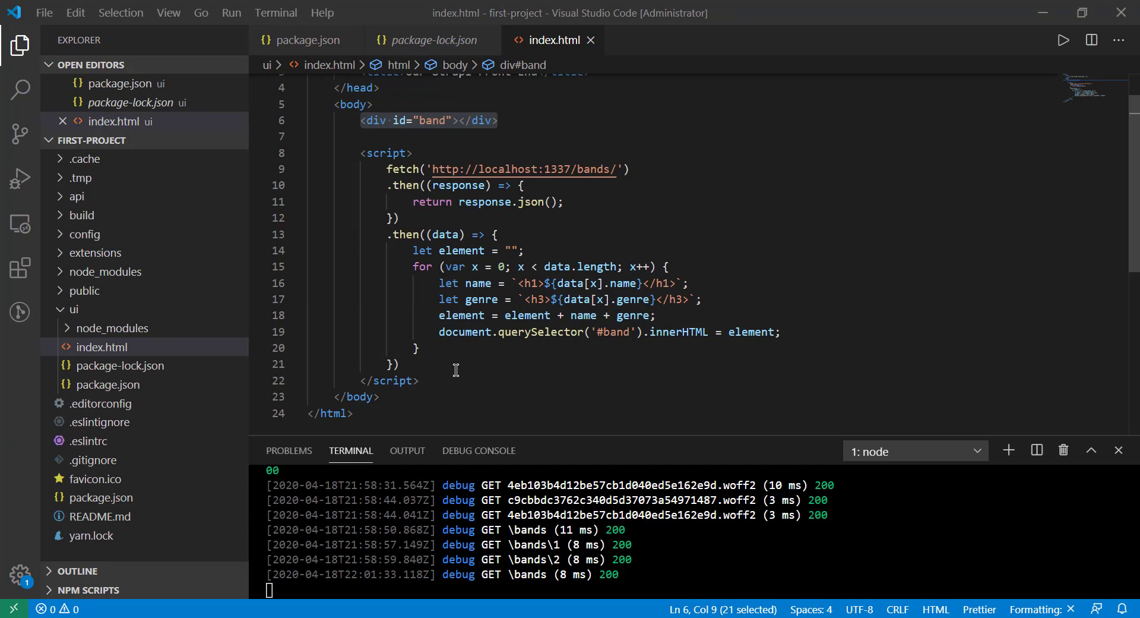
pyautogui.click(433, 358)
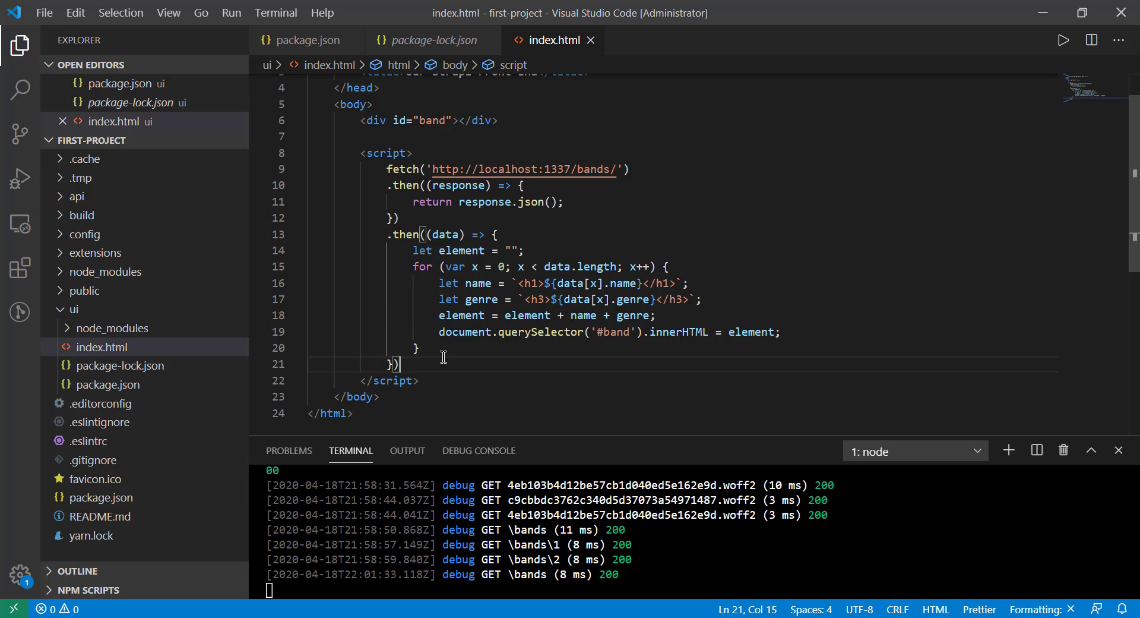
# Step: Switch to the Strapi admin in the browser and open the Content-Types Builder at a smaller page zoom
pyautogui.hotkey('alt', 'Tab')
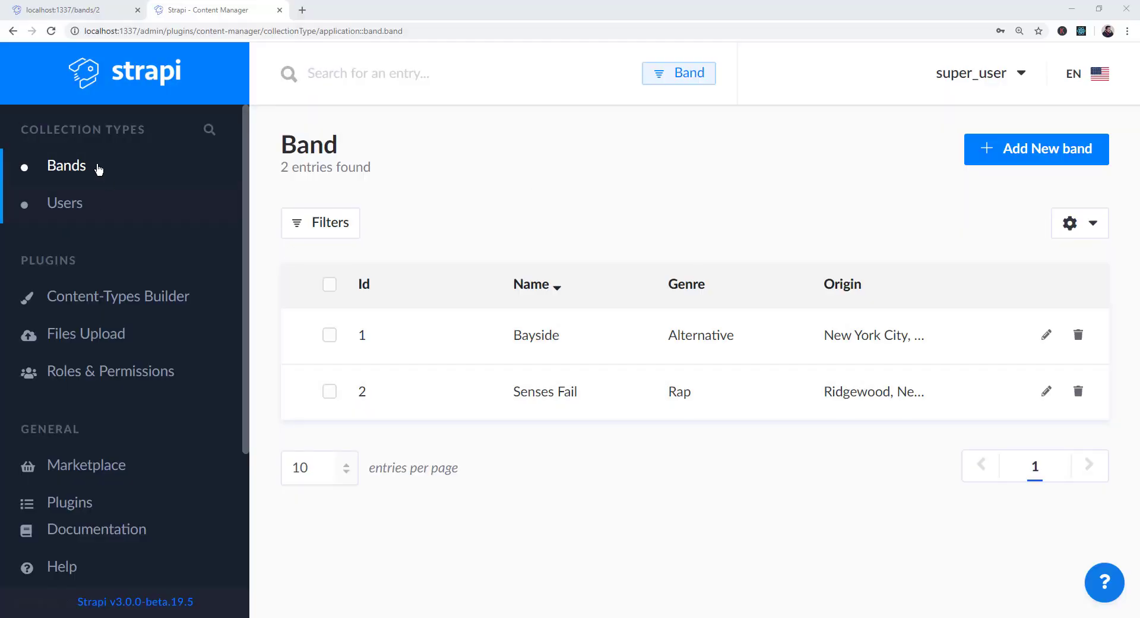
pyautogui.scroll(-1, 136, 234)
pyautogui.scroll(1, 64, 181)
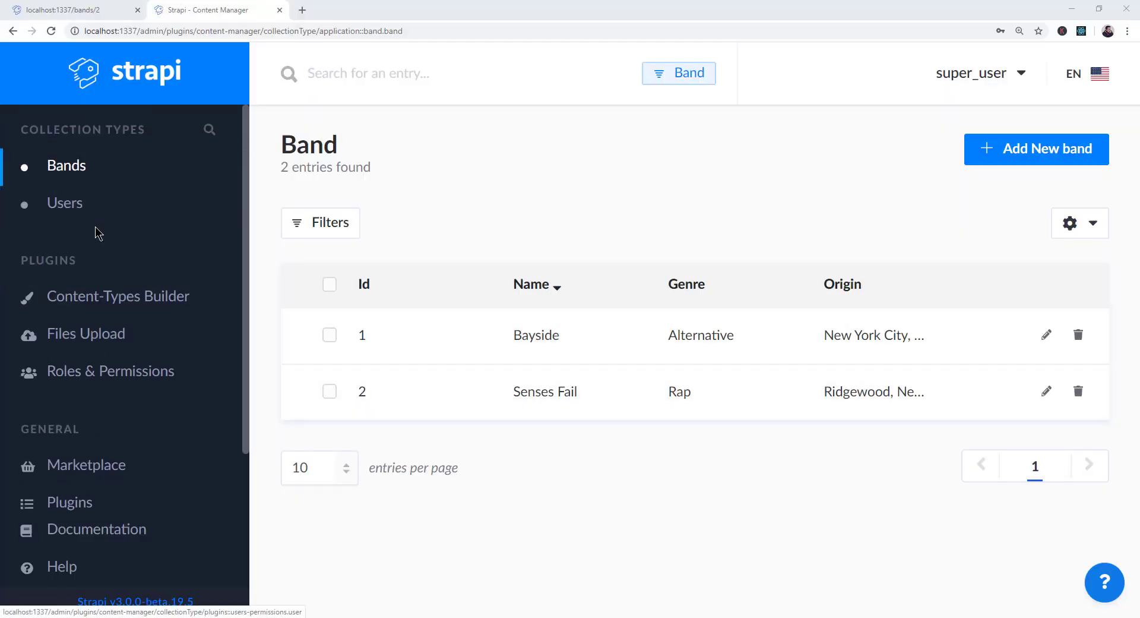
pyautogui.click(145, 300)
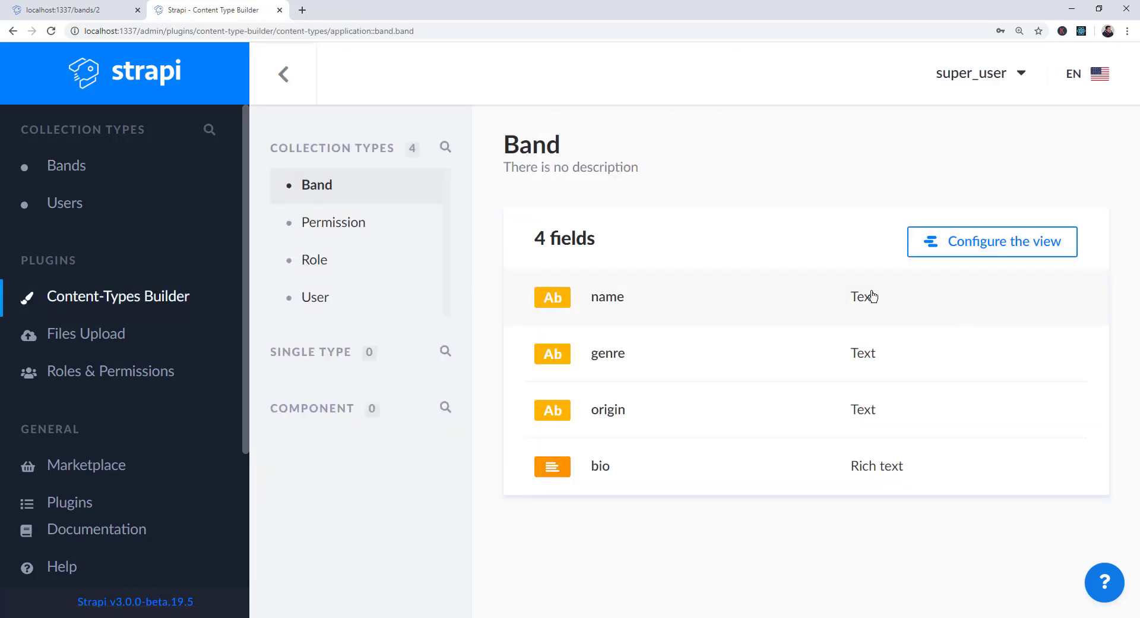
pyautogui.hotkey('ctrl', '-')
pyautogui.hotkey('ctrl', '-')
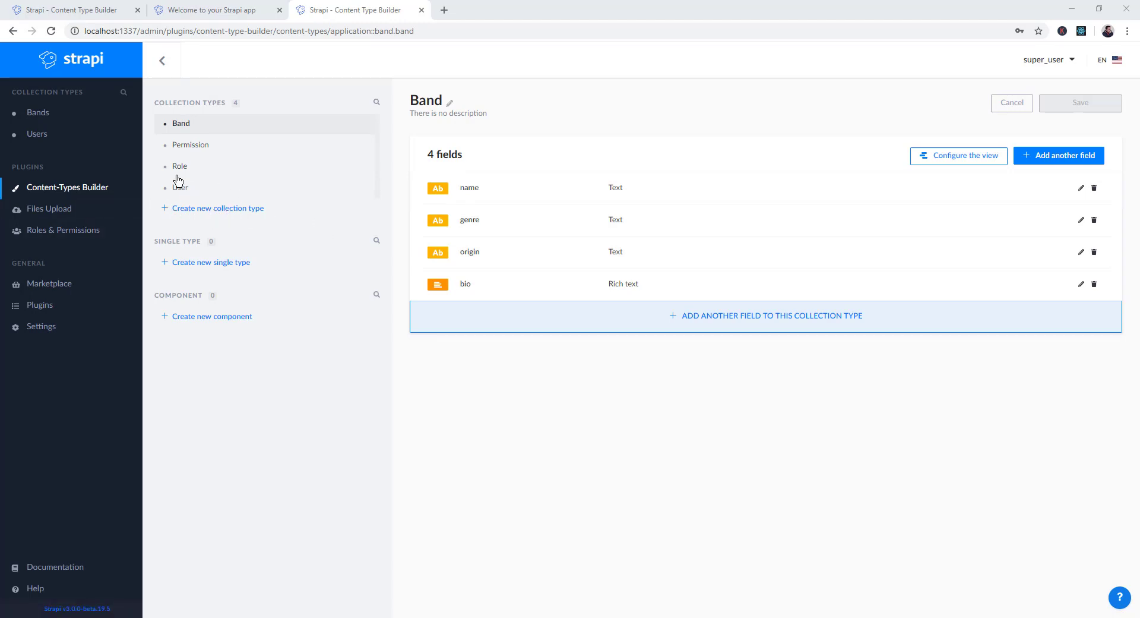
# Step: Create a new collection type with the display name "dog" and continue to its field selection
pyautogui.click(231, 209)
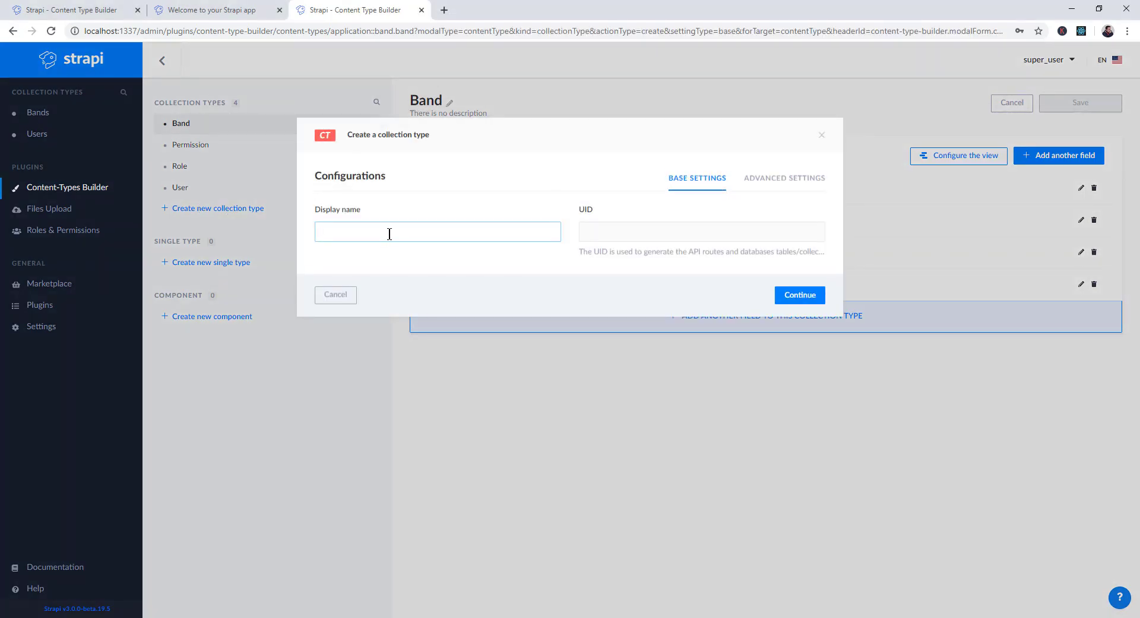
pyautogui.write('dogs')
pyautogui.press('Tab')
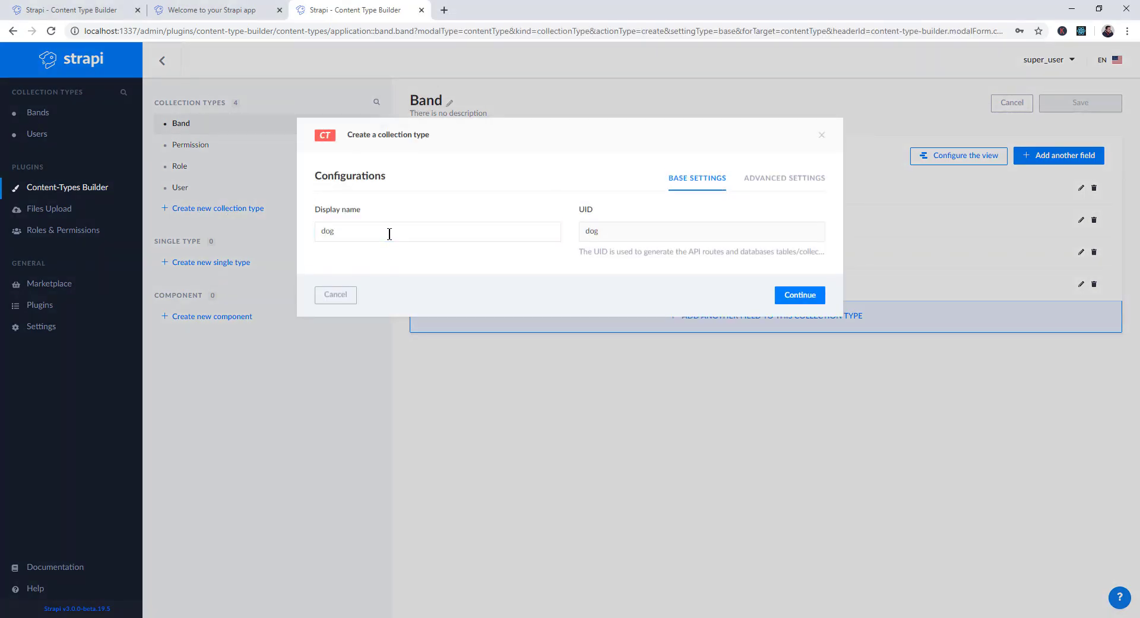
pyautogui.click(799, 295)
# Step: Add a short text field "breed" and a rich text field "description" to the Dog collection type, and save it
pyautogui.click(371, 218)
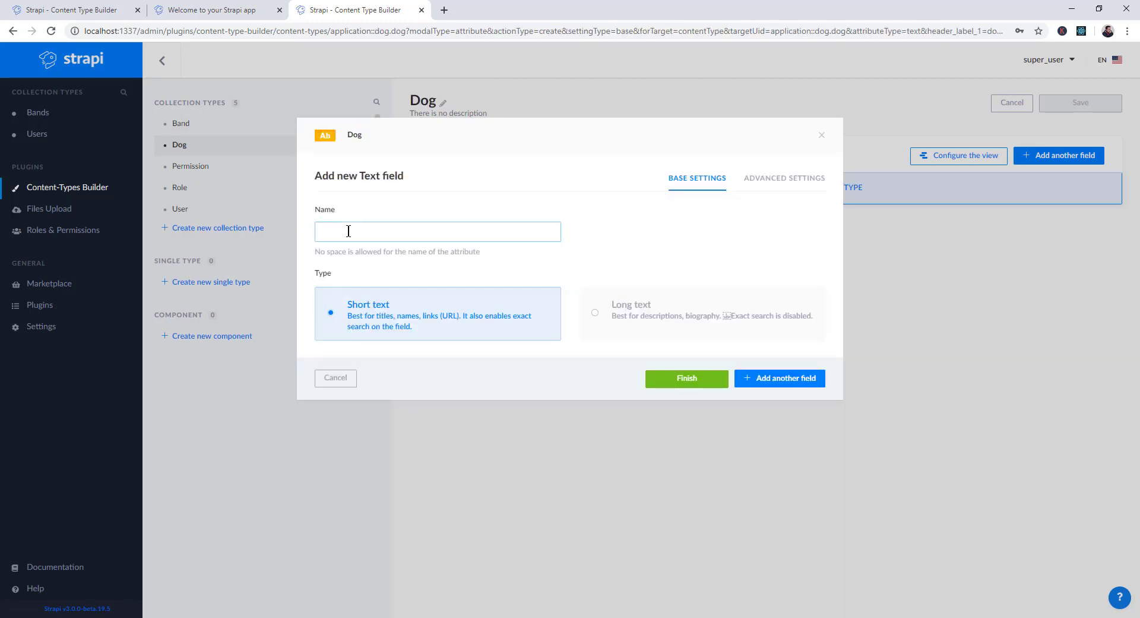
pyautogui.click(789, 378)
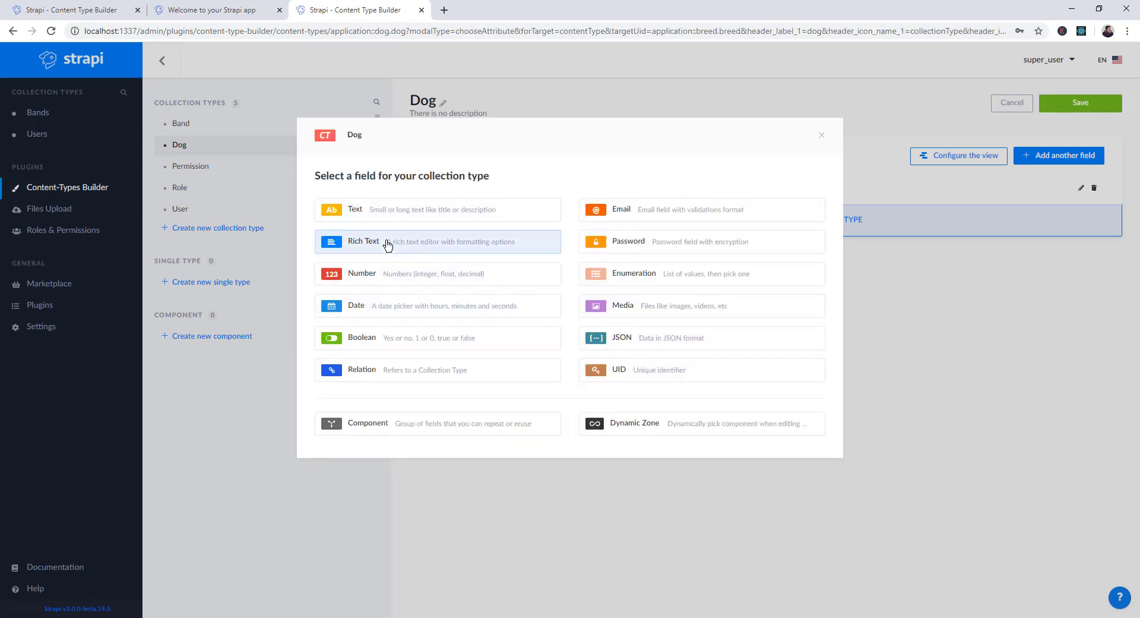
pyautogui.click(355, 242)
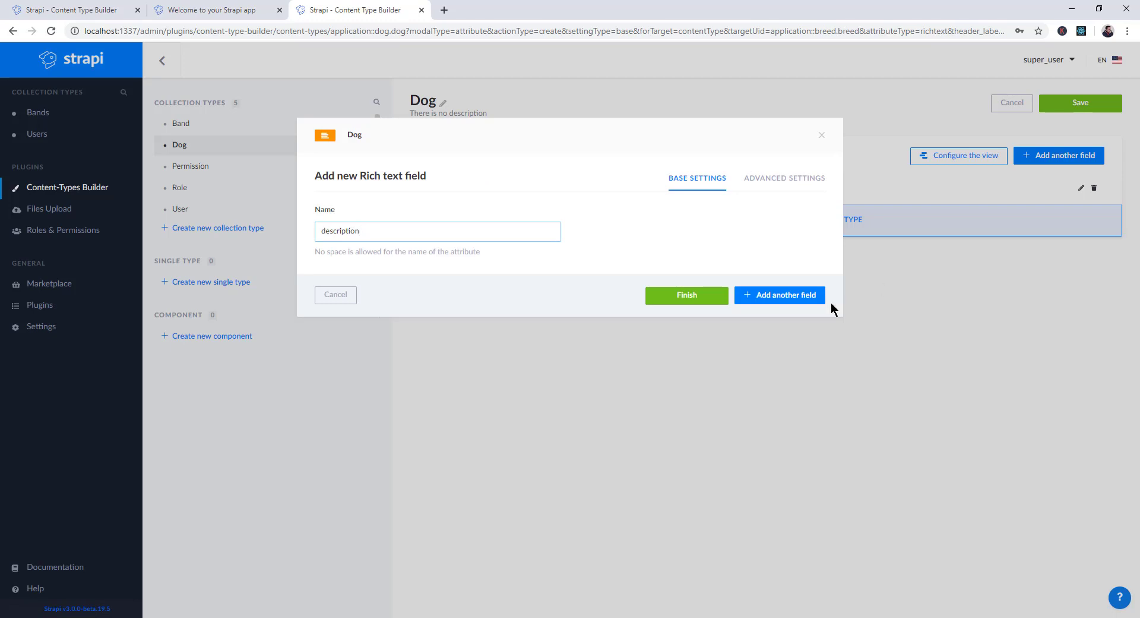
pyautogui.click(796, 295)
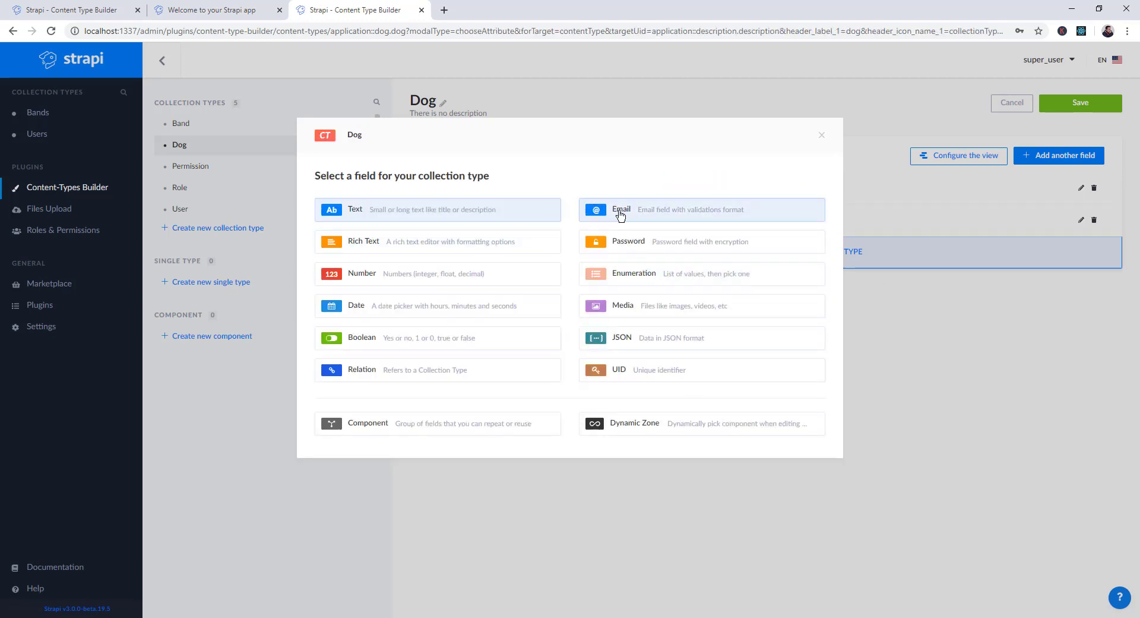
pyautogui.click(822, 136)
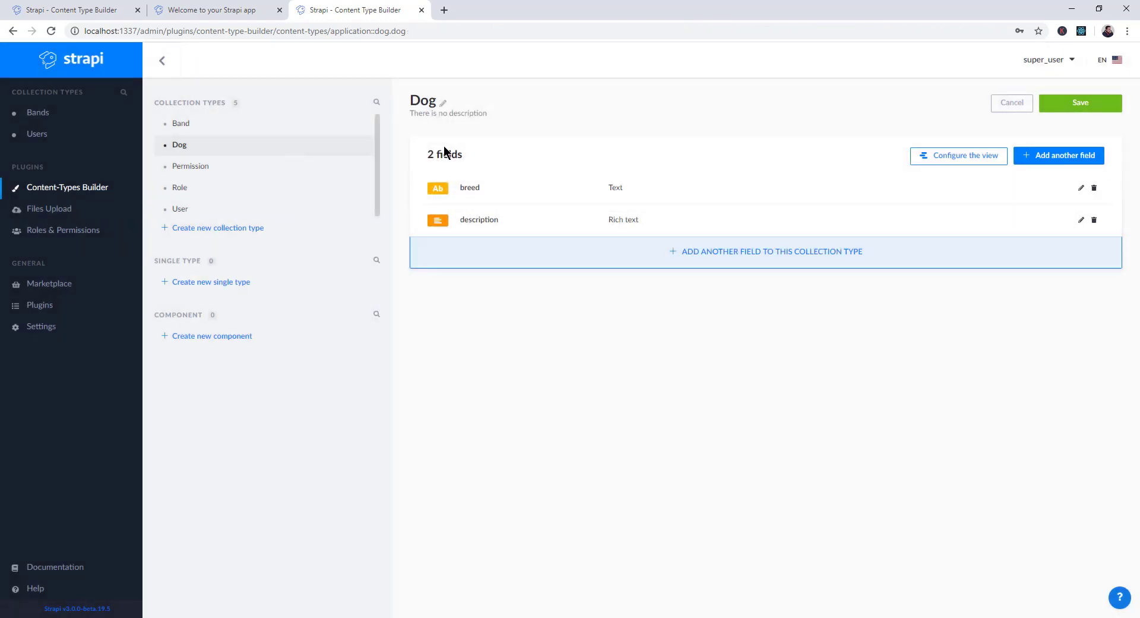
pyautogui.click(1081, 105)
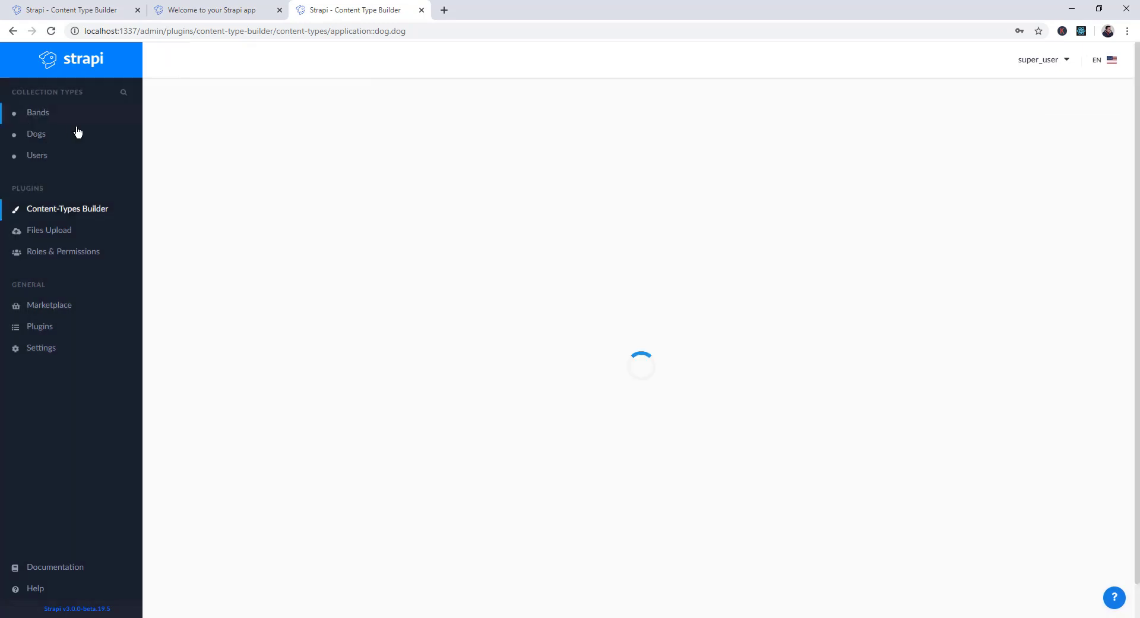
# Step: Create and save a Dog entry with breed "Australian Cattle Dog" and description "An awesome breed."
pyautogui.click(32, 135)
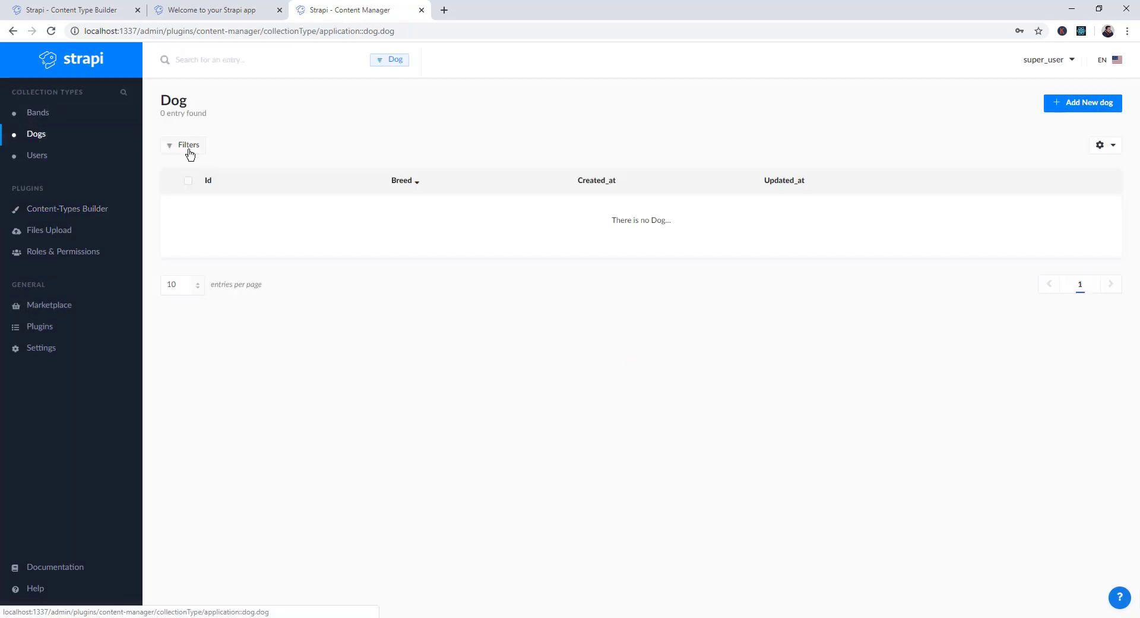
pyautogui.click(1057, 110)
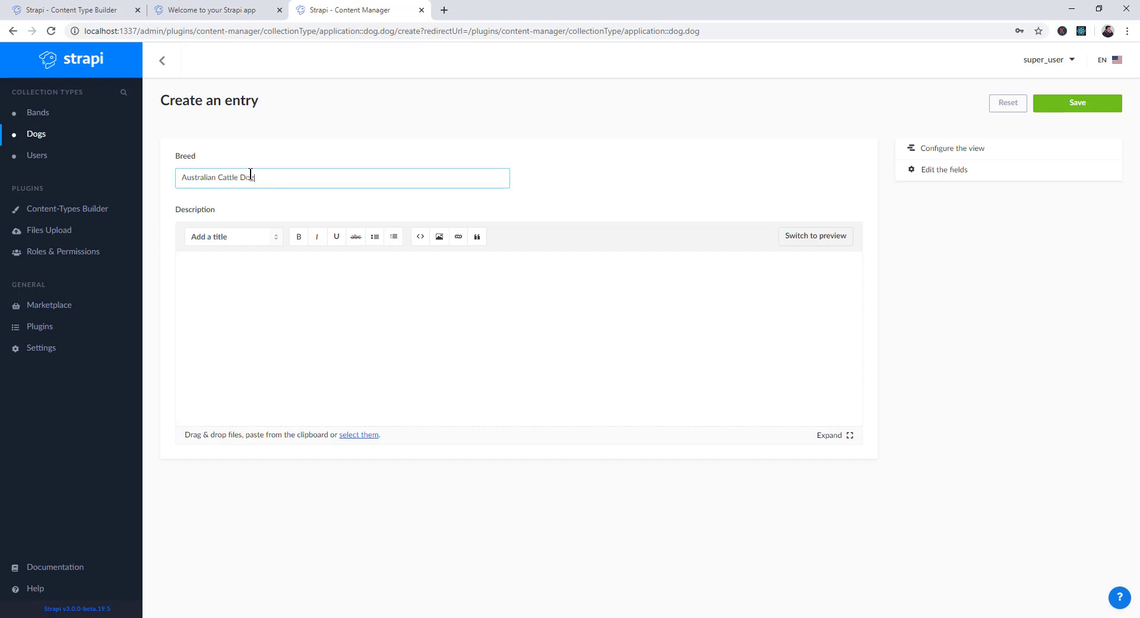
pyautogui.click(385, 326)
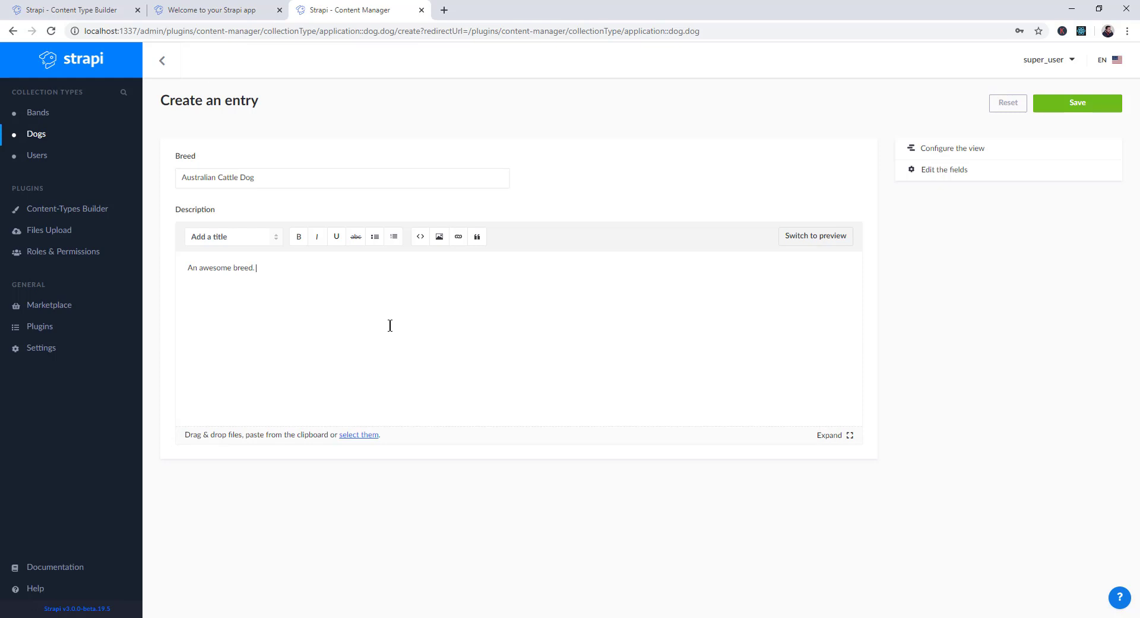
pyautogui.click(1071, 109)
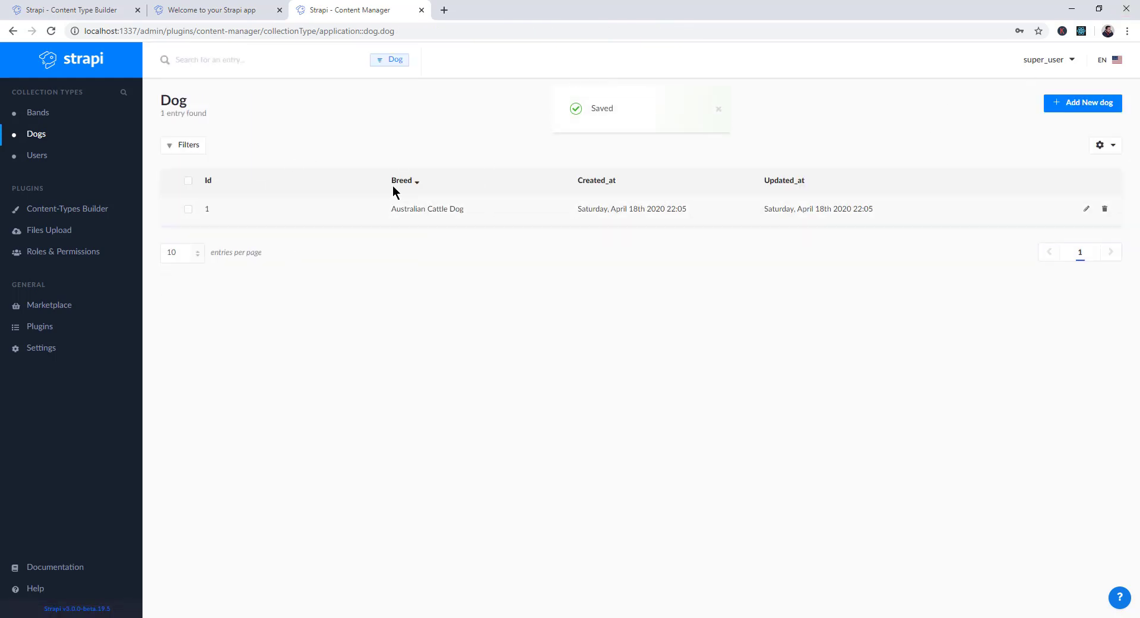
# Step: Open localhost:1337/dogs in the Strapi welcome page's tab and examine the enlarged API response
pyautogui.click(224, 10)
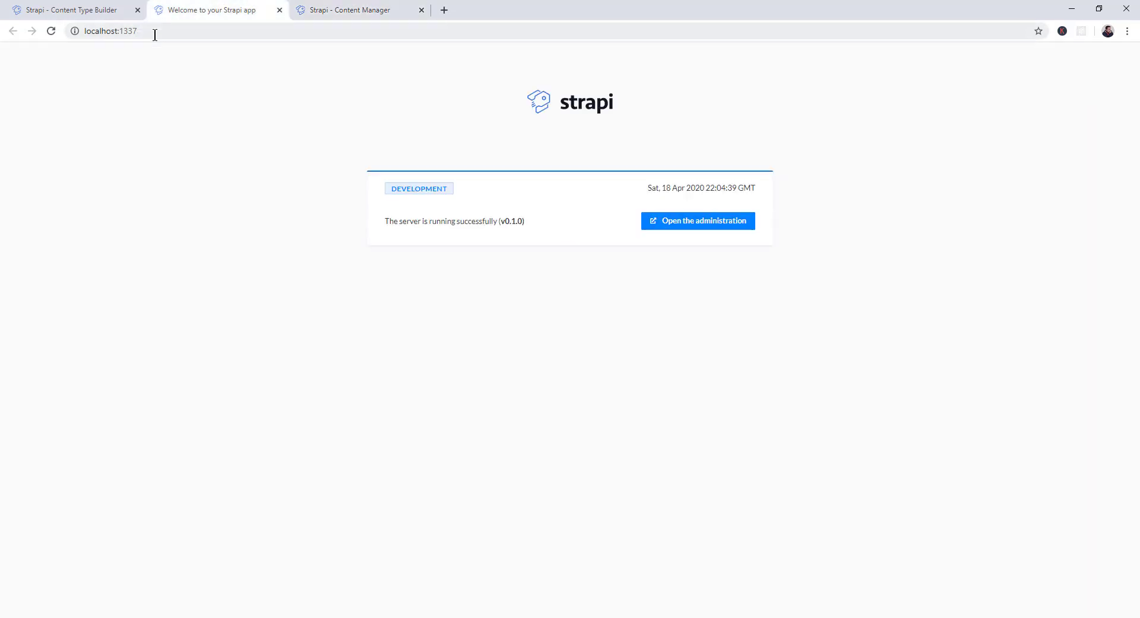
pyautogui.click(188, 32)
pyautogui.write('/dogs')
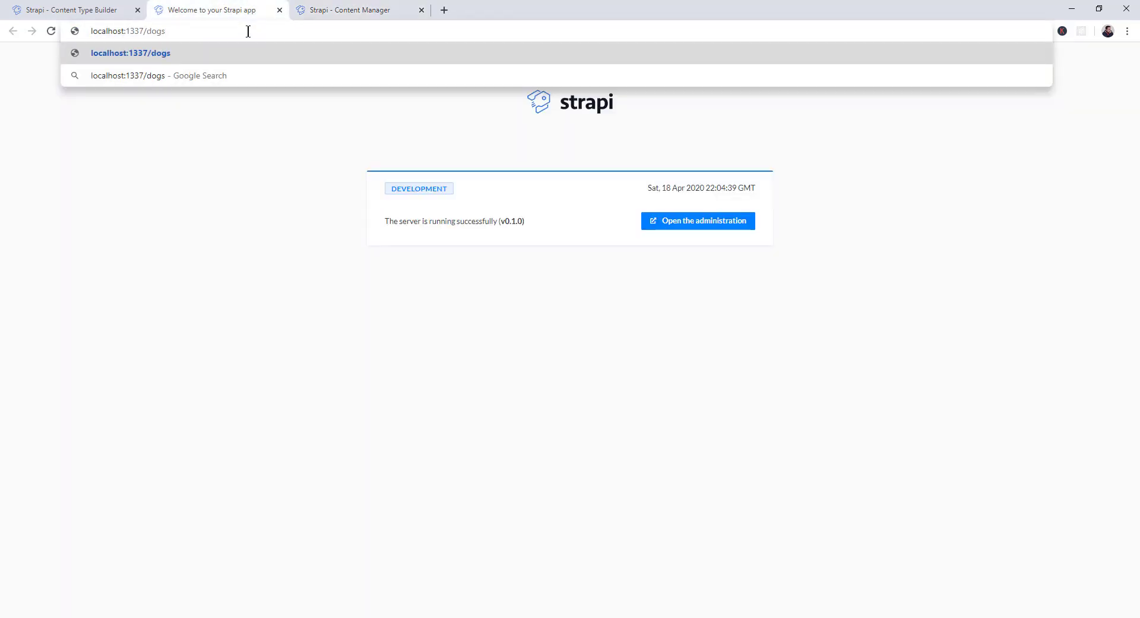
pyautogui.press('Return')
pyautogui.moveTo(261, 52); pyautogui.dragTo(5, 52)
pyautogui.scroll(9, 199, 106)
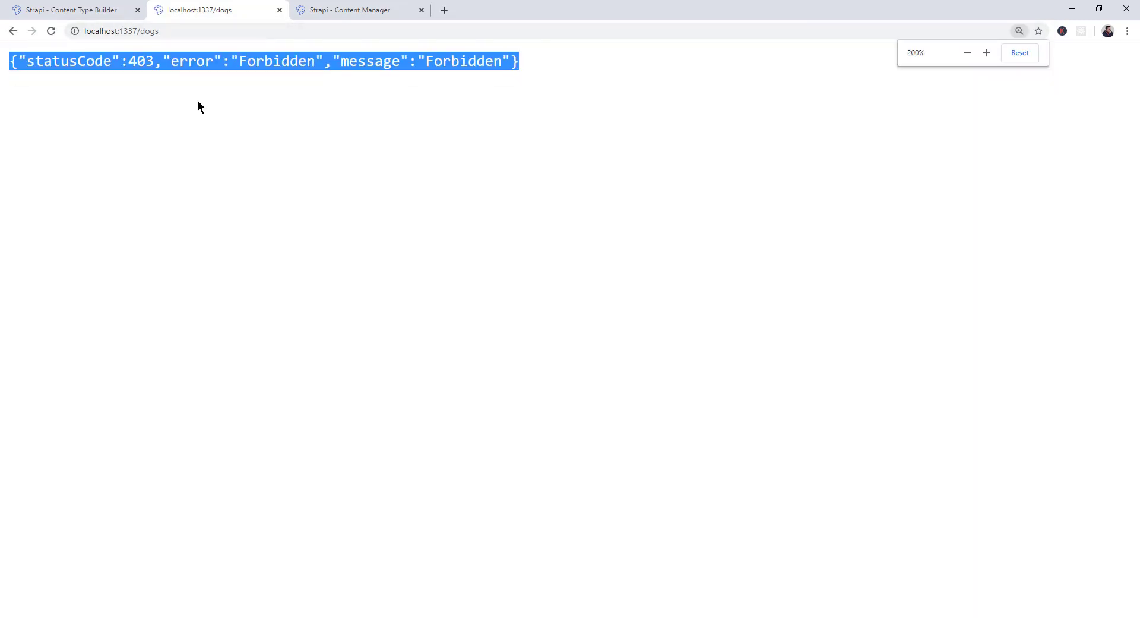
pyautogui.scroll(-5, 197, 100)
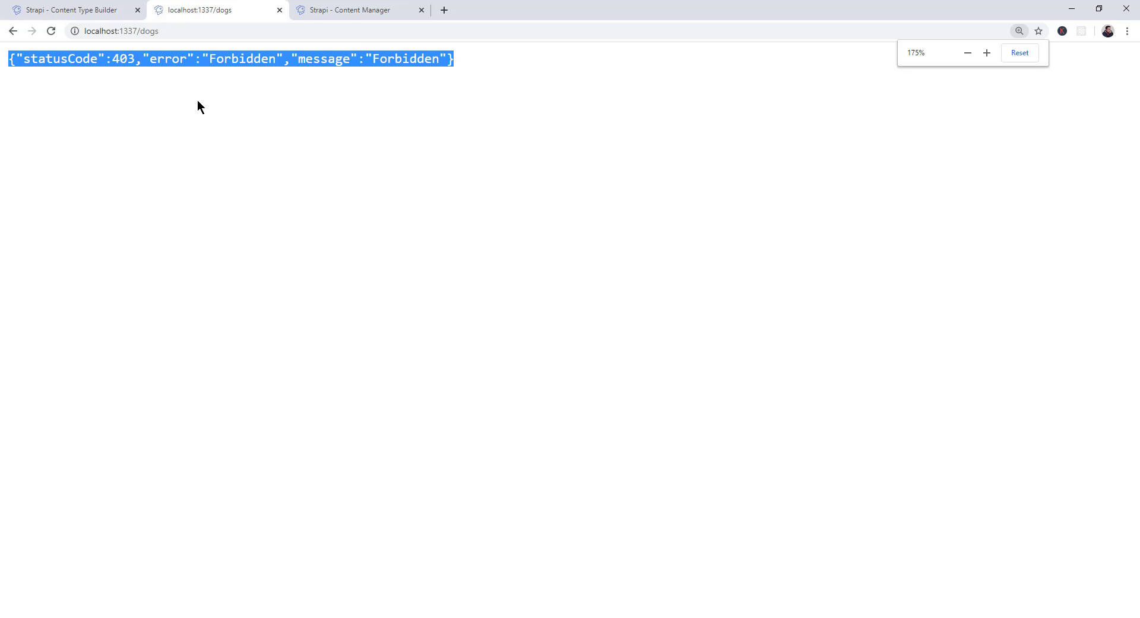
pyautogui.scroll(1, 210, 99)
pyautogui.scroll(-1, 279, 95)
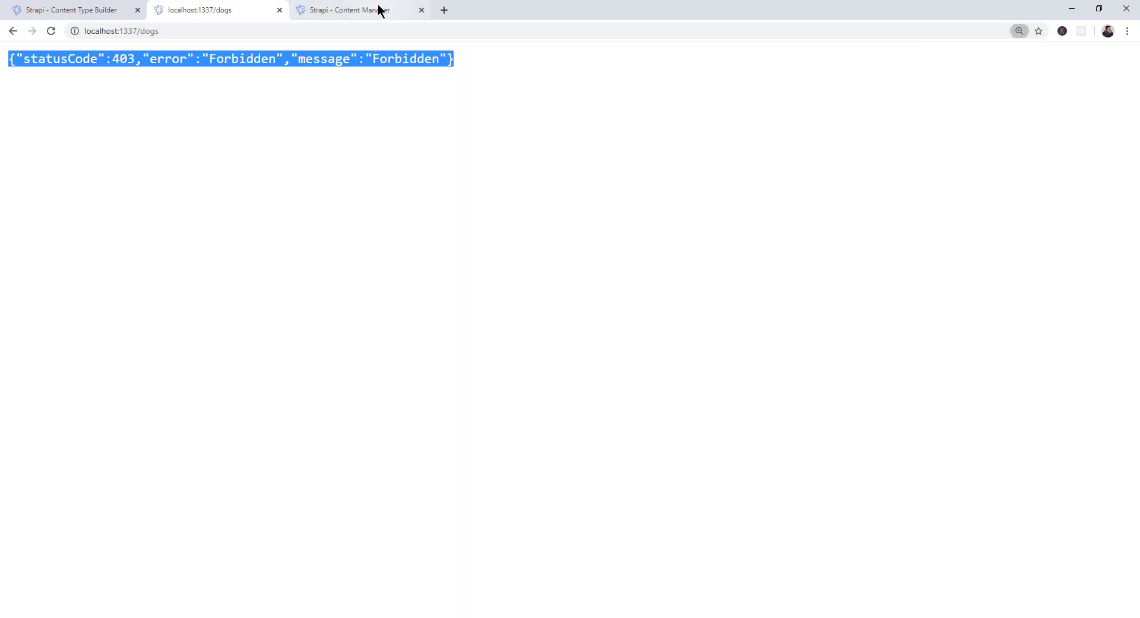
# Step: Allow the find and findone actions on Dog for the Public role in Strapi and save the role
pyautogui.click(379, 9)
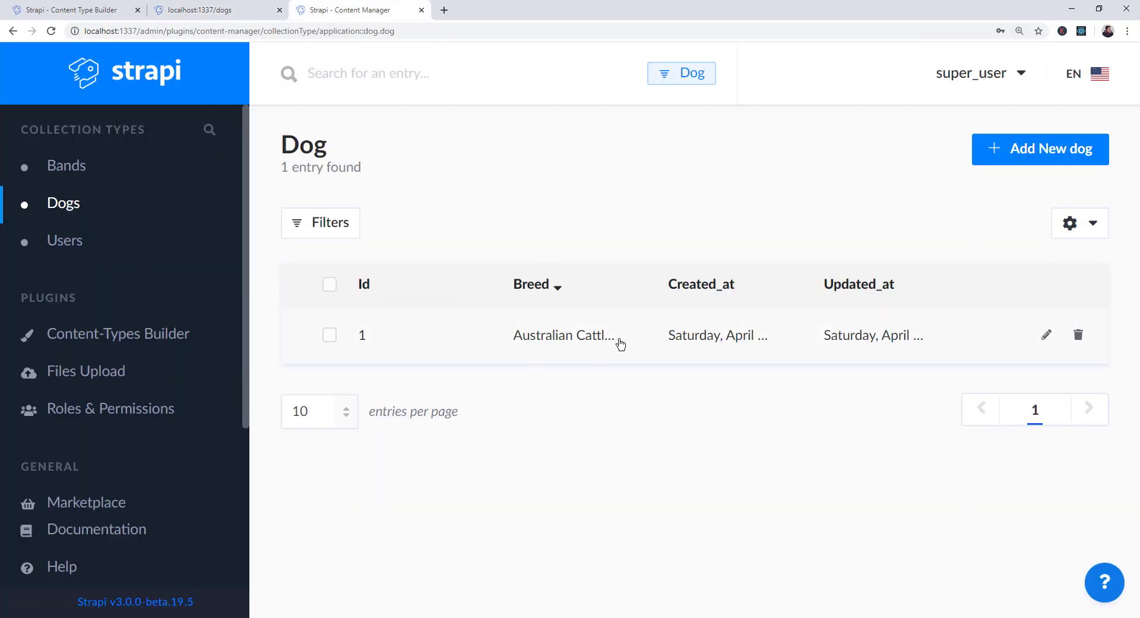
pyautogui.click(89, 409)
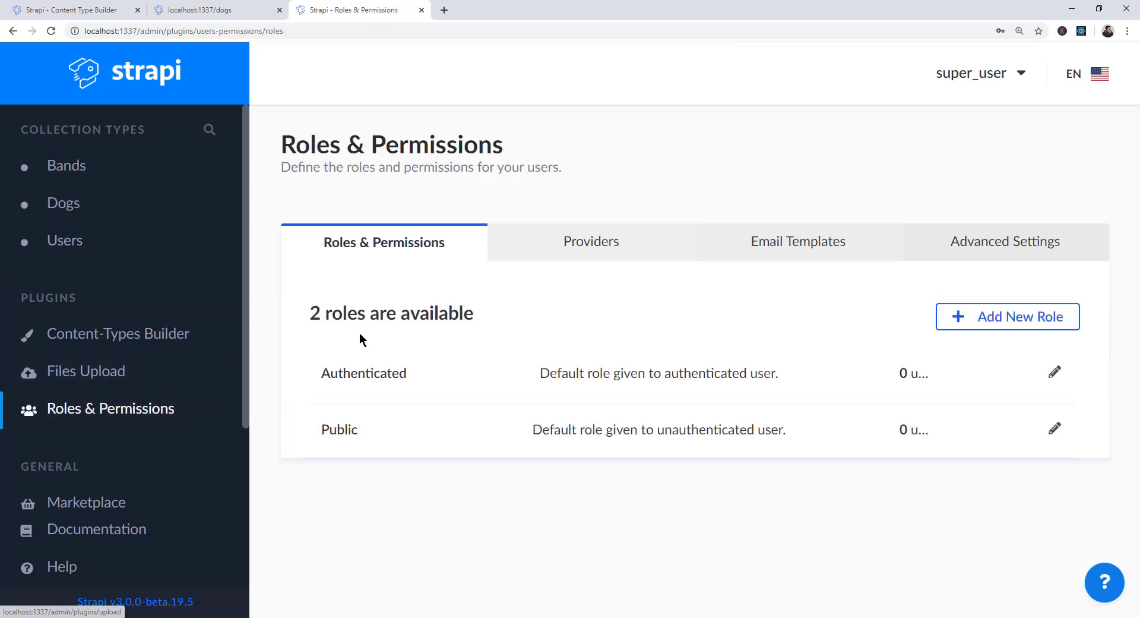
pyautogui.click(356, 424)
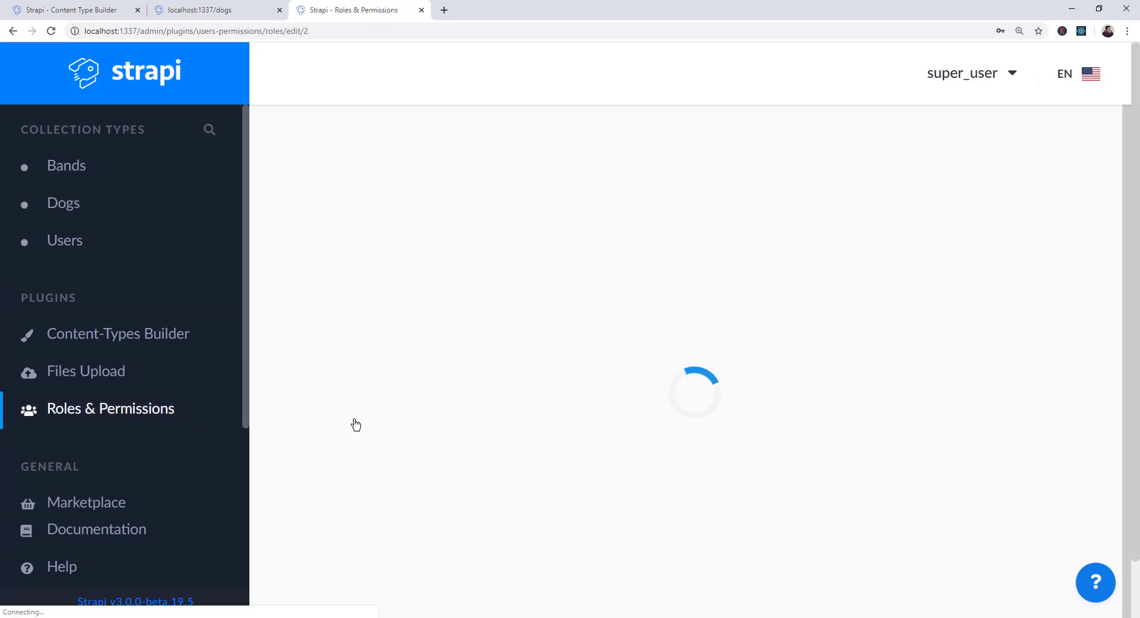
pyautogui.scroll(-9, 416, 312)
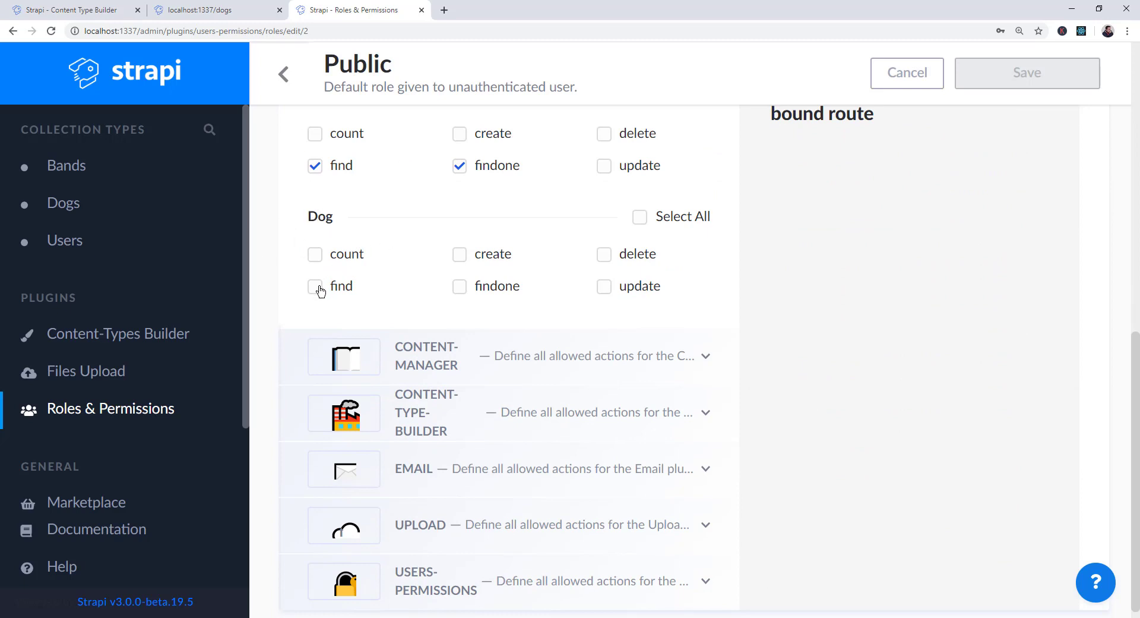
pyautogui.click(316, 287)
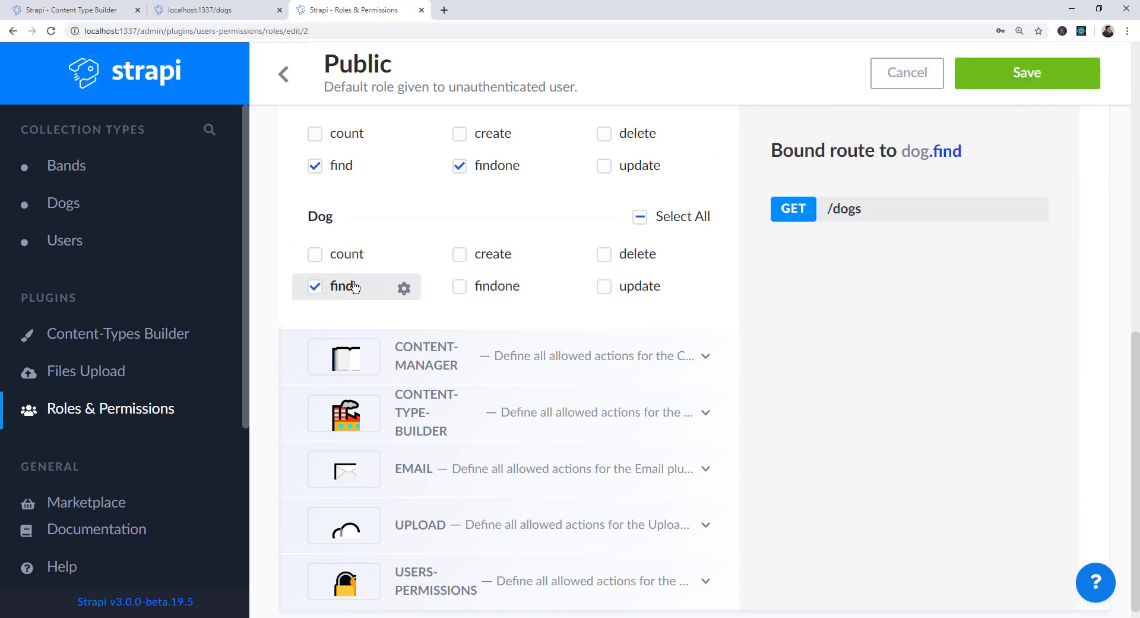
pyautogui.click(459, 288)
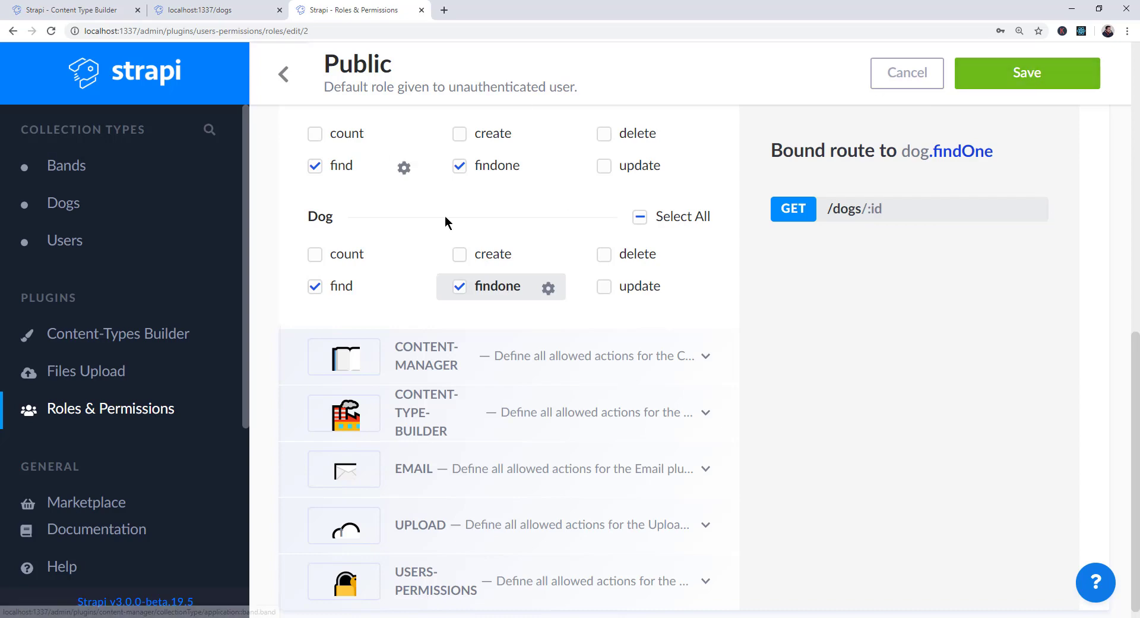
# Step: Reload localhost:1337/dogs, examine the returned data, and return to the Strapi roles and permissions page
pyautogui.click(224, 13)
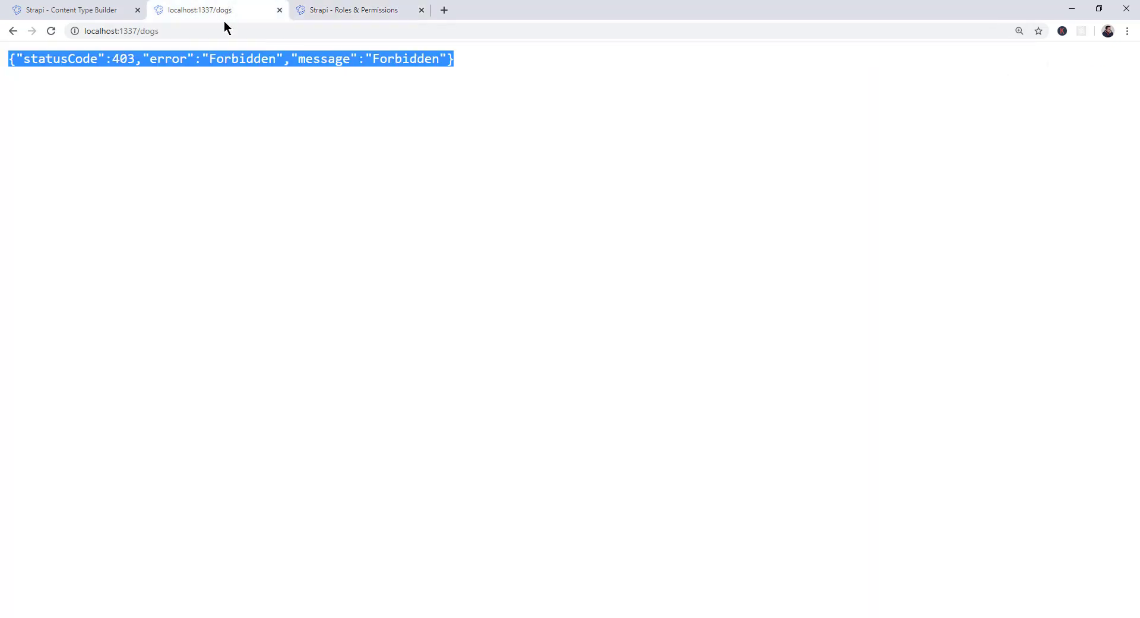
pyautogui.click(52, 31)
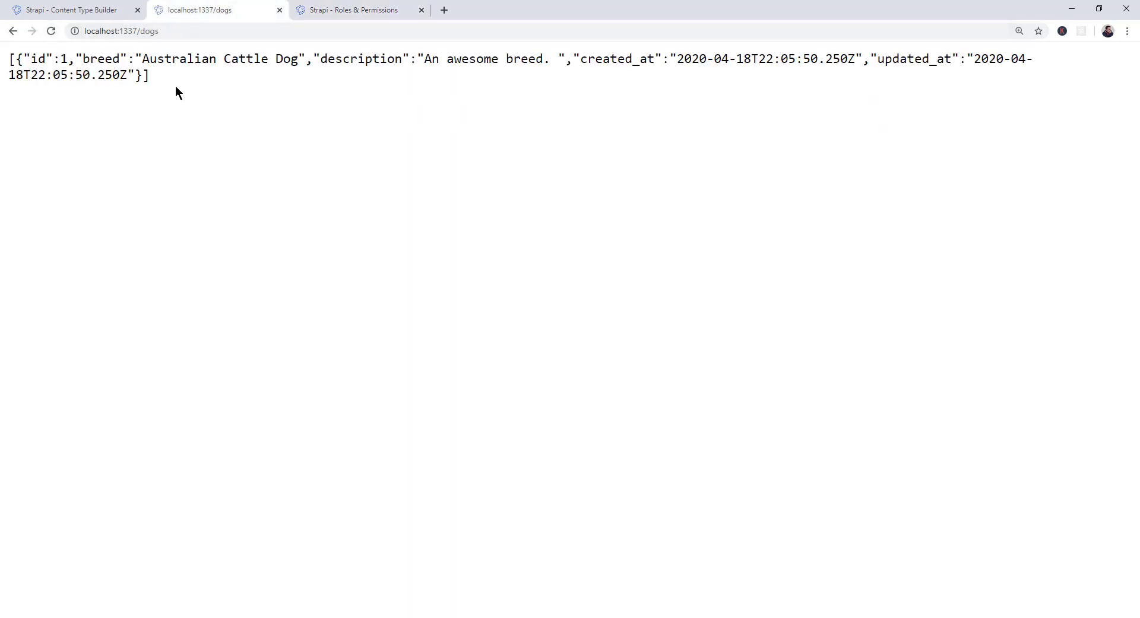
pyautogui.moveTo(239, 113); pyautogui.dragTo(3, 57)
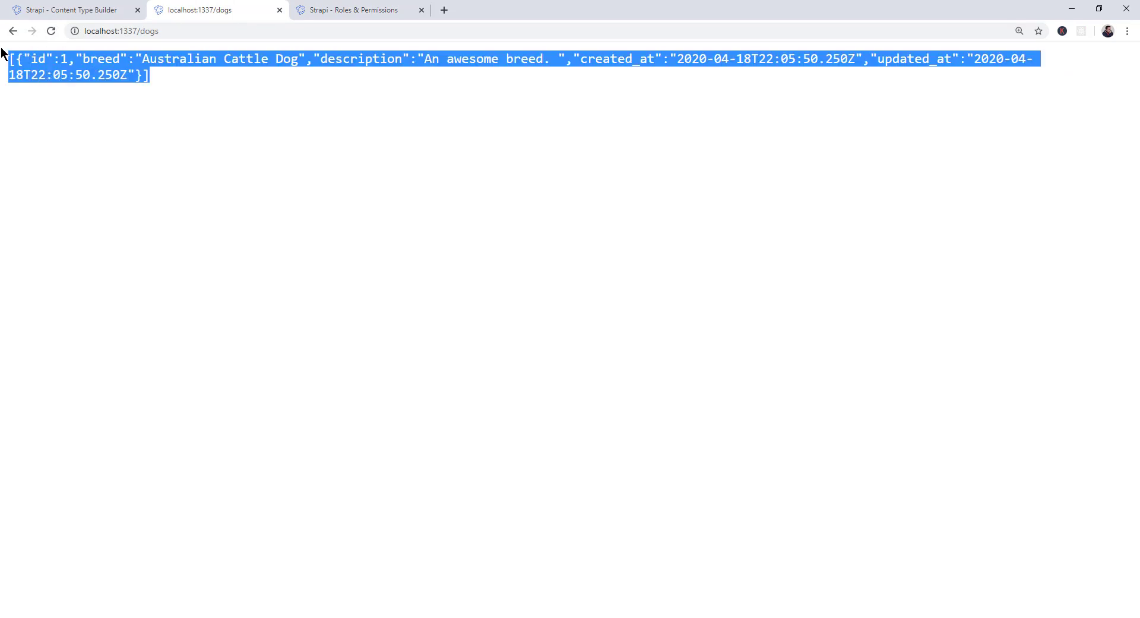
pyautogui.click(347, 9)
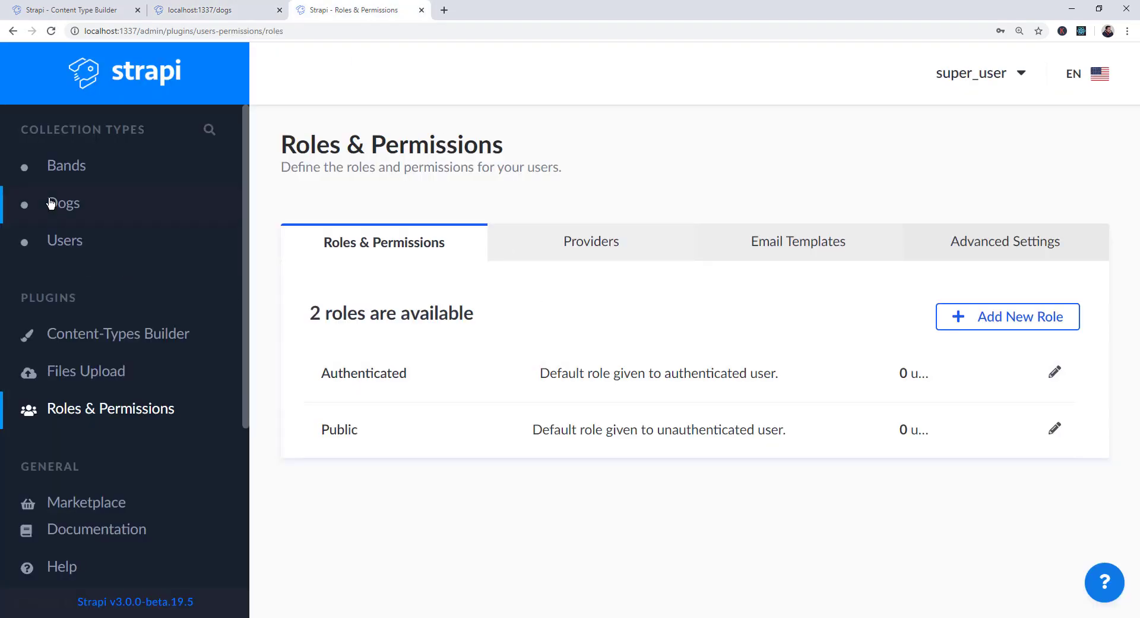
# Step: Open the Dog collection type in the Content-Types Builder and start a new Relation field linked to Band
pyautogui.click(119, 333)
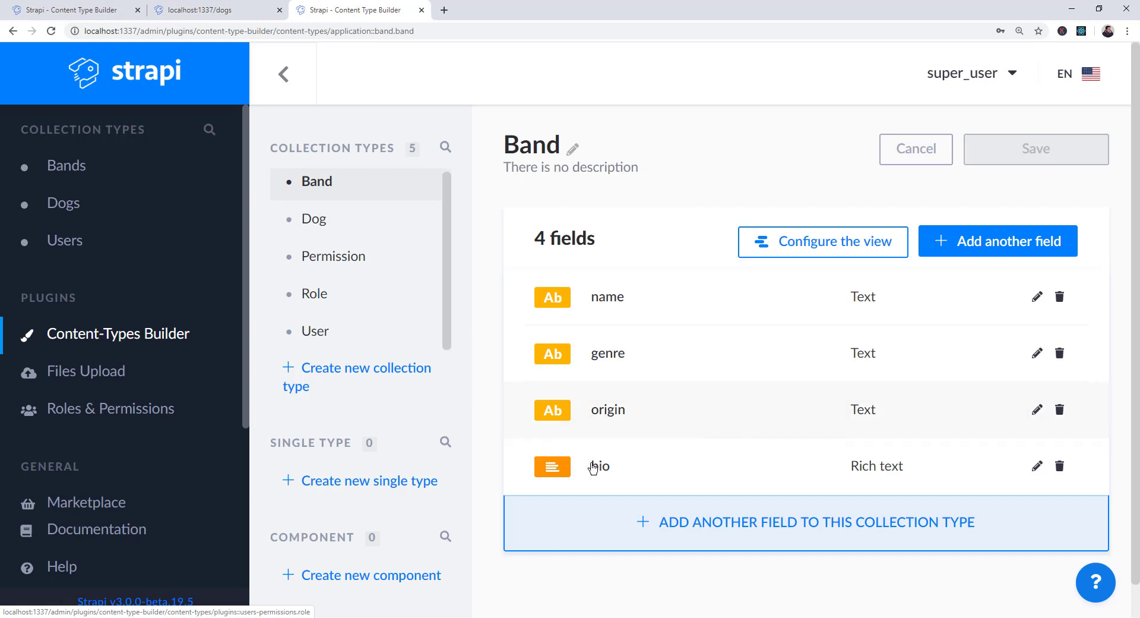
pyautogui.click(320, 219)
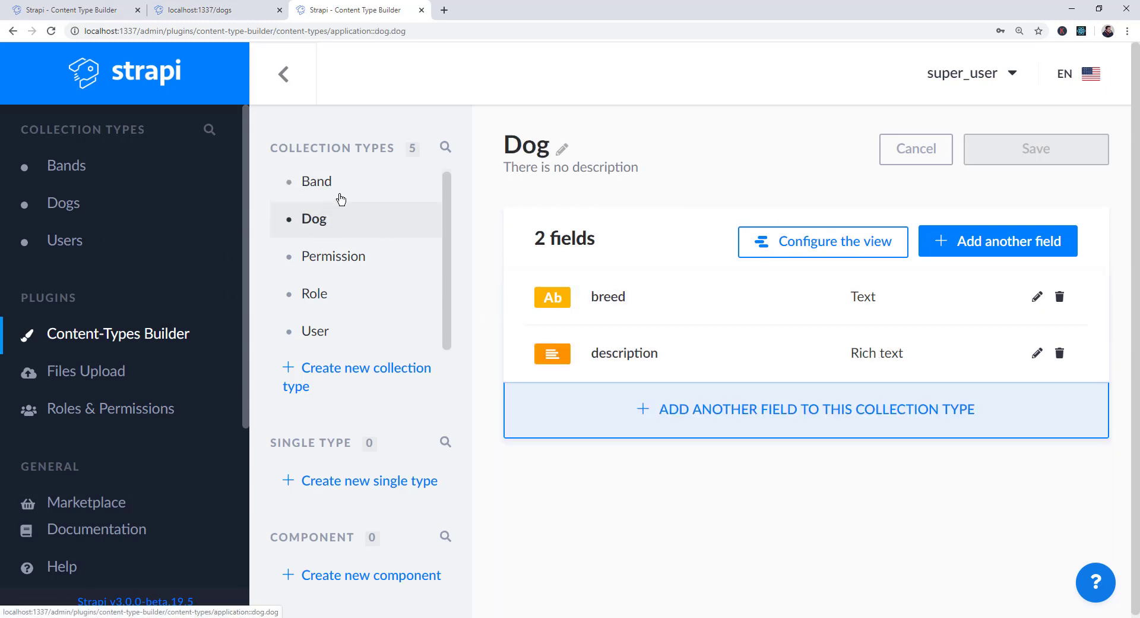
pyautogui.click(989, 244)
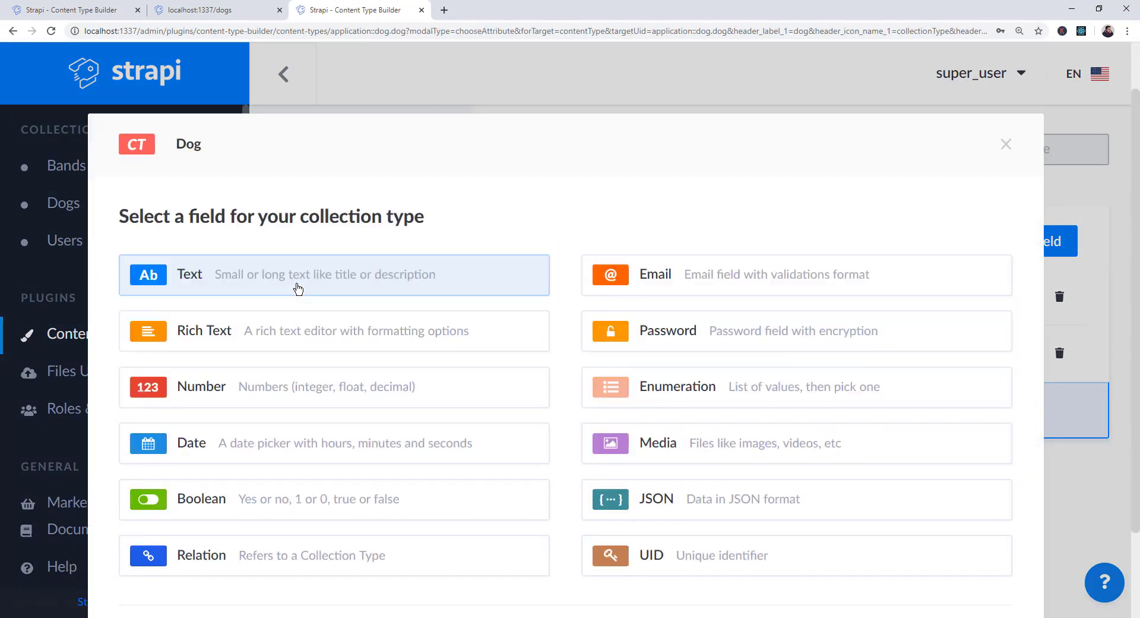
pyautogui.click(192, 453)
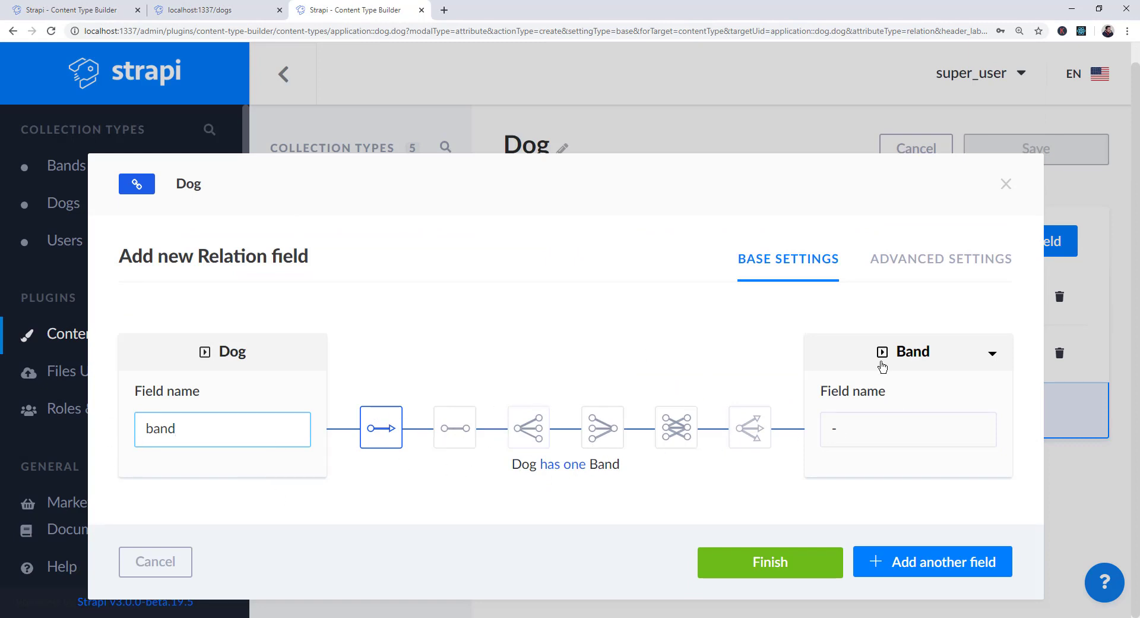
pyautogui.click(827, 356)
pyautogui.click(776, 350)
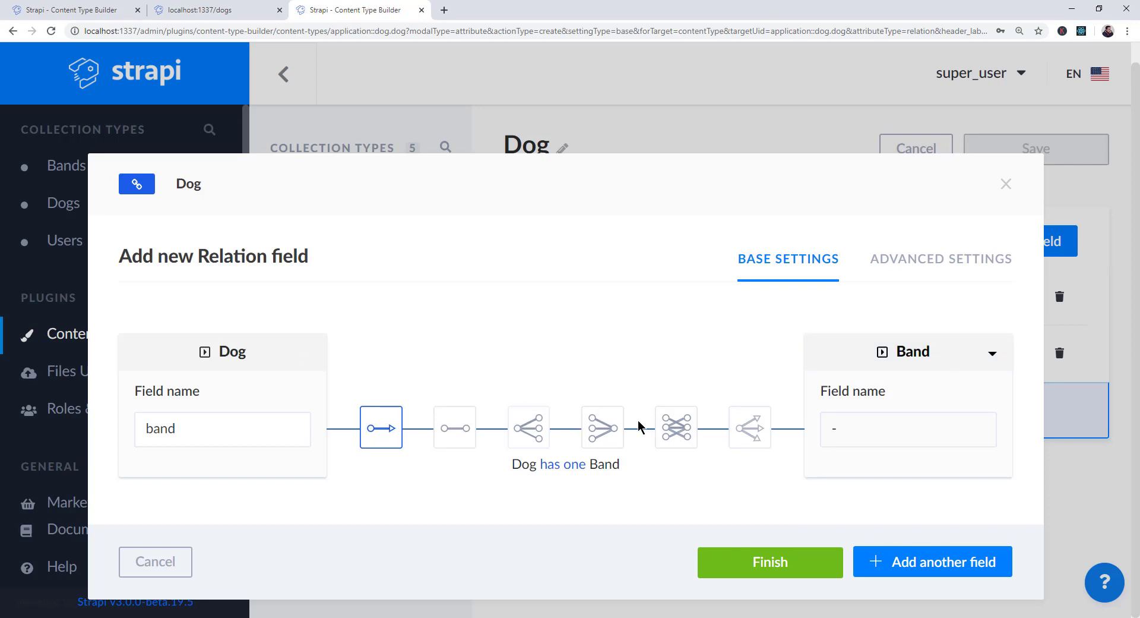
# Step: Try the one-way, one-to-one, one-to-many, many-to-one and many-to-many relations between Dog and Band, and discard the new field
pyautogui.click(609, 429)
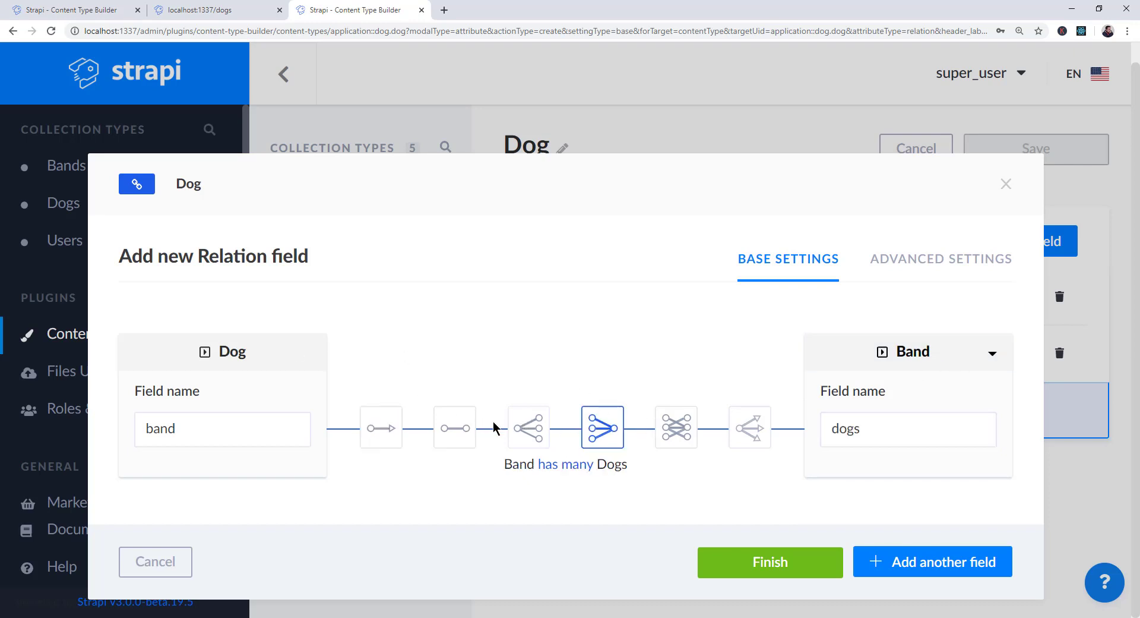
pyautogui.click(662, 432)
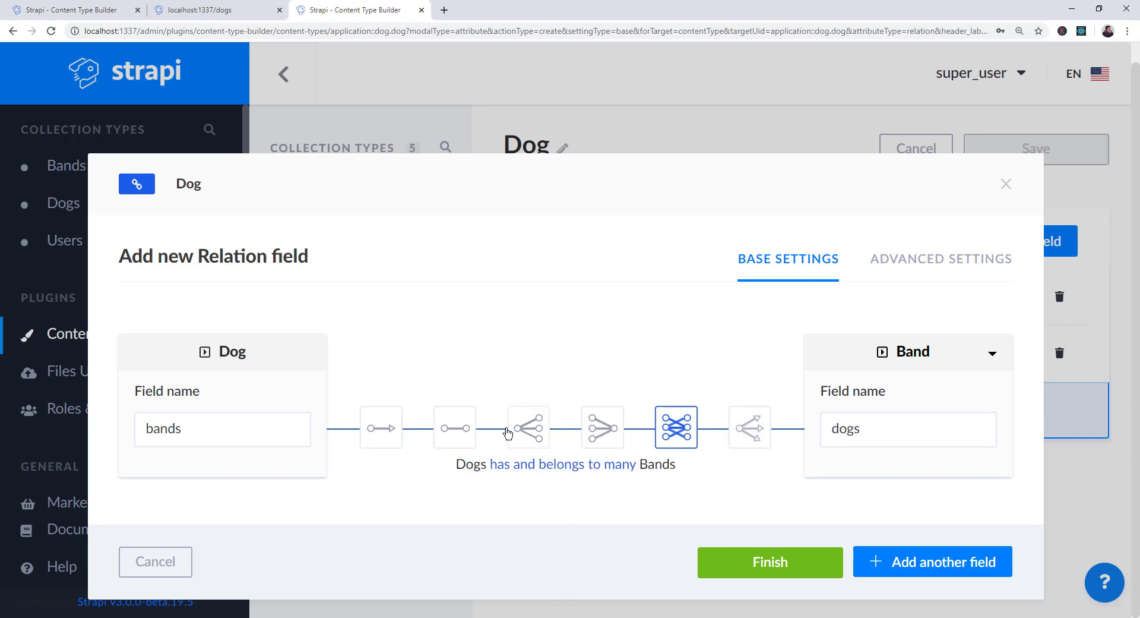
pyautogui.click(468, 436)
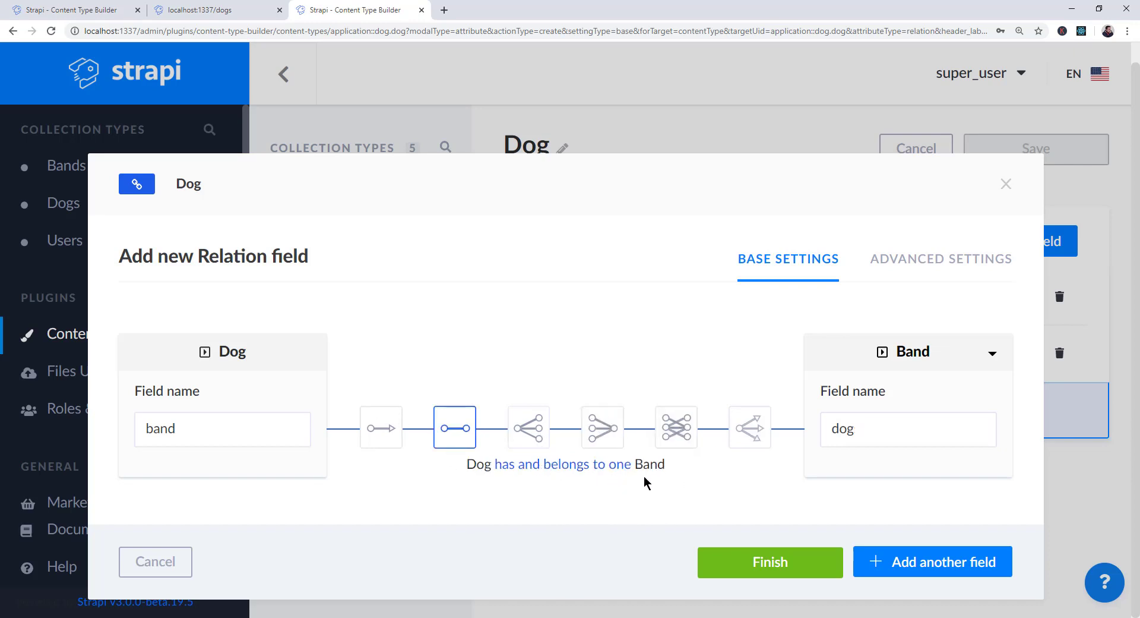
pyautogui.click(365, 430)
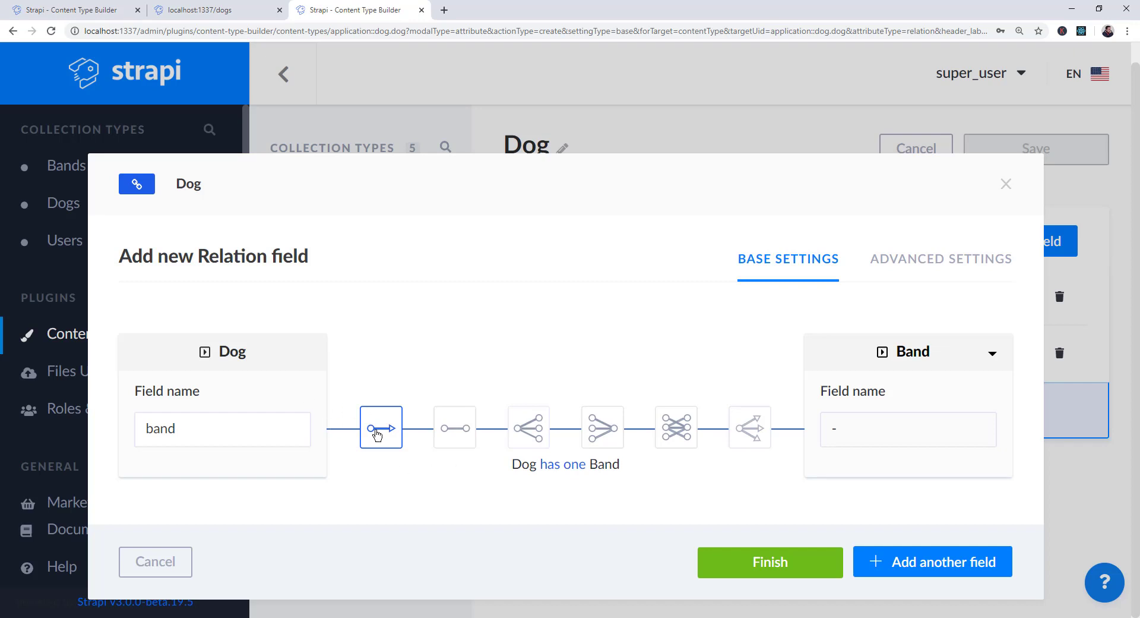
pyautogui.click(526, 433)
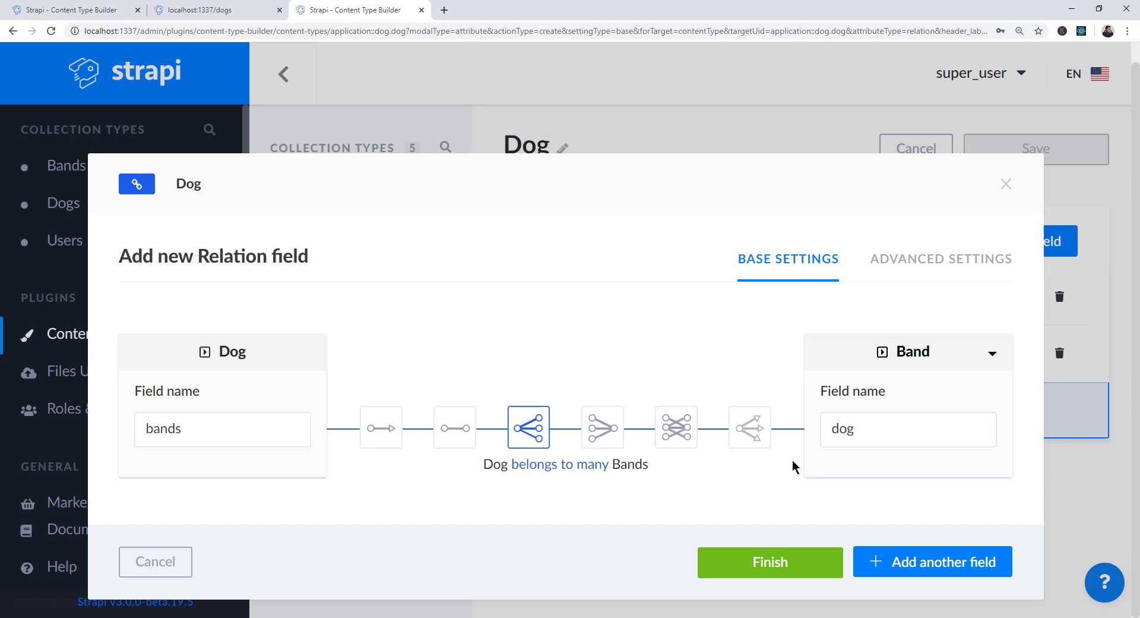
pyautogui.click(679, 428)
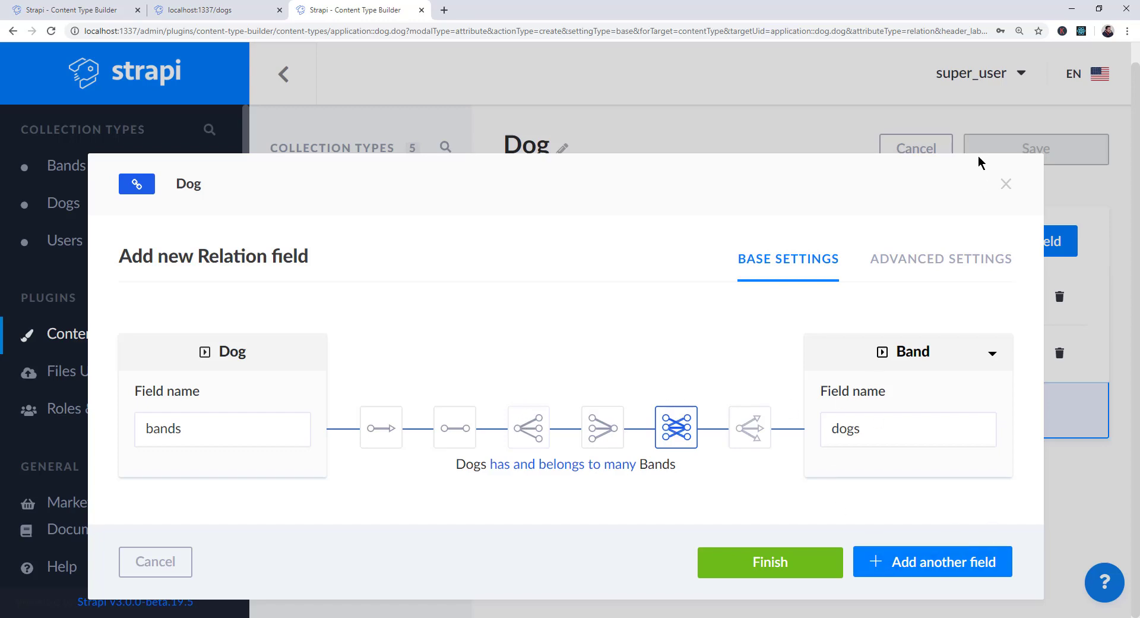
pyautogui.click(1006, 185)
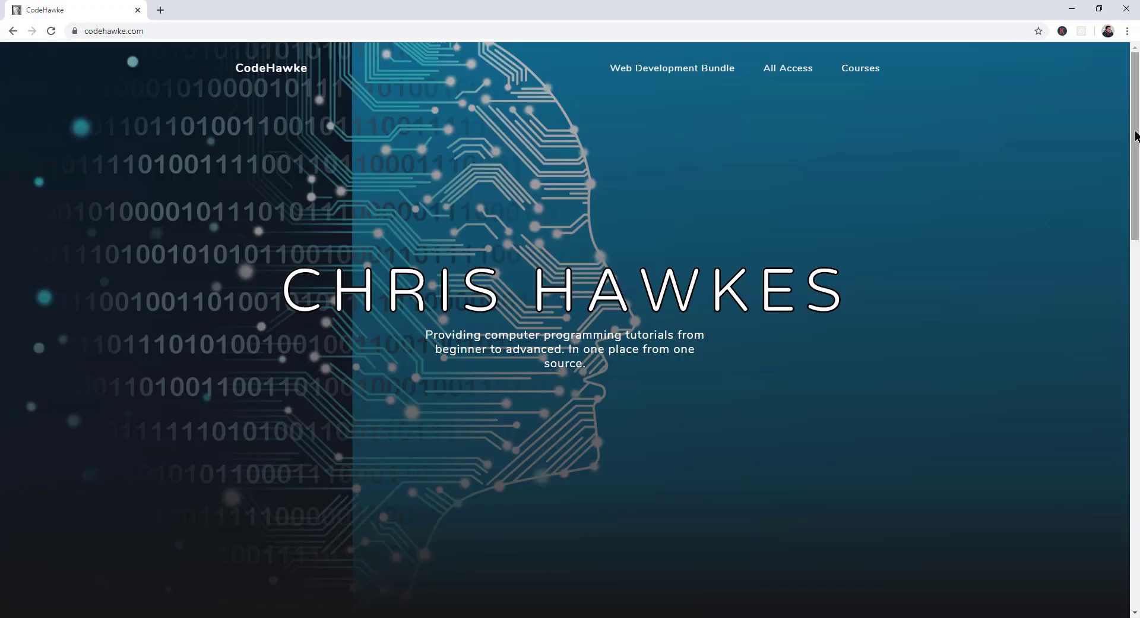
# Step: Examine the latest courses on the CodeHawke home page, and open and look through its full course catalog
pyautogui.scroll(-9, 1135, 137)
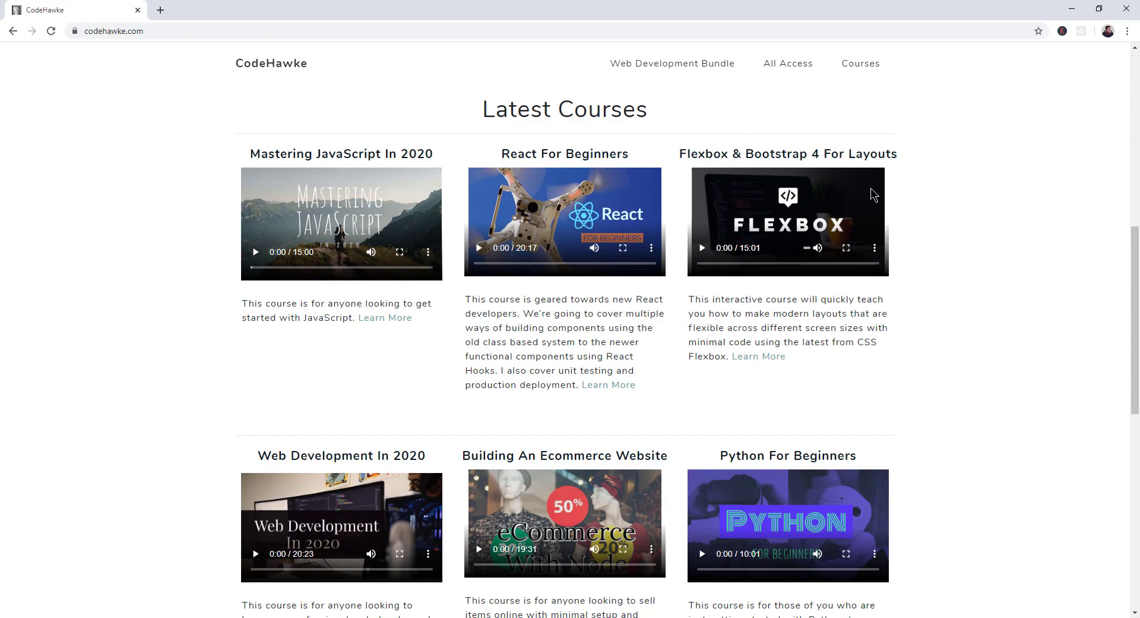
pyautogui.scroll(-5, 870, 196)
pyautogui.click(866, 64)
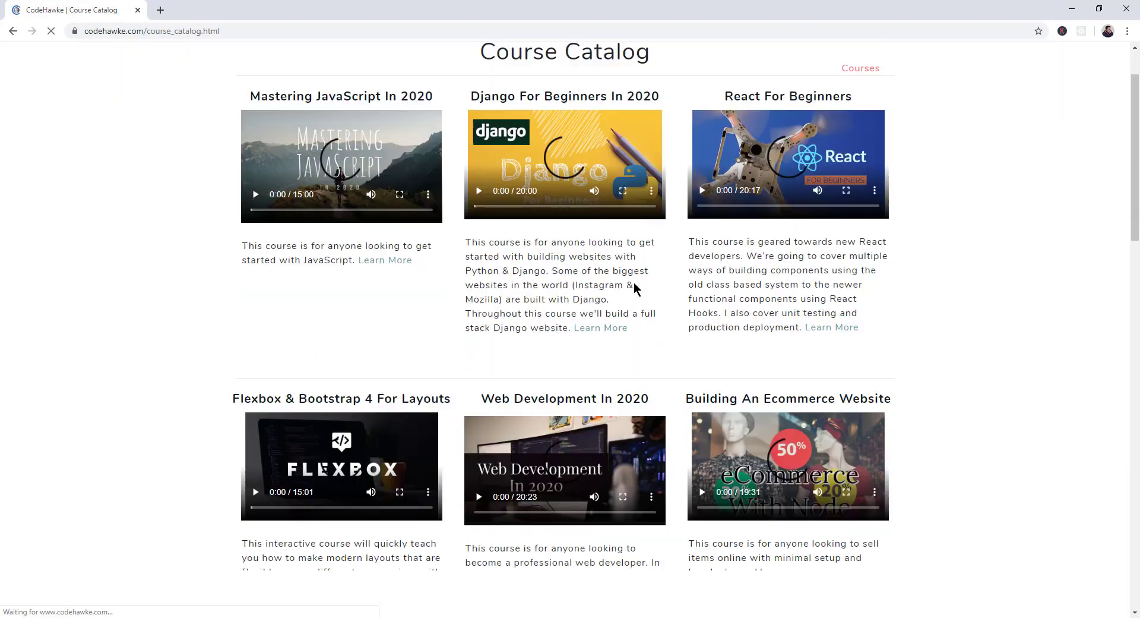
pyautogui.scroll(-15, 632, 285)
pyautogui.scroll(15, 618, 259)
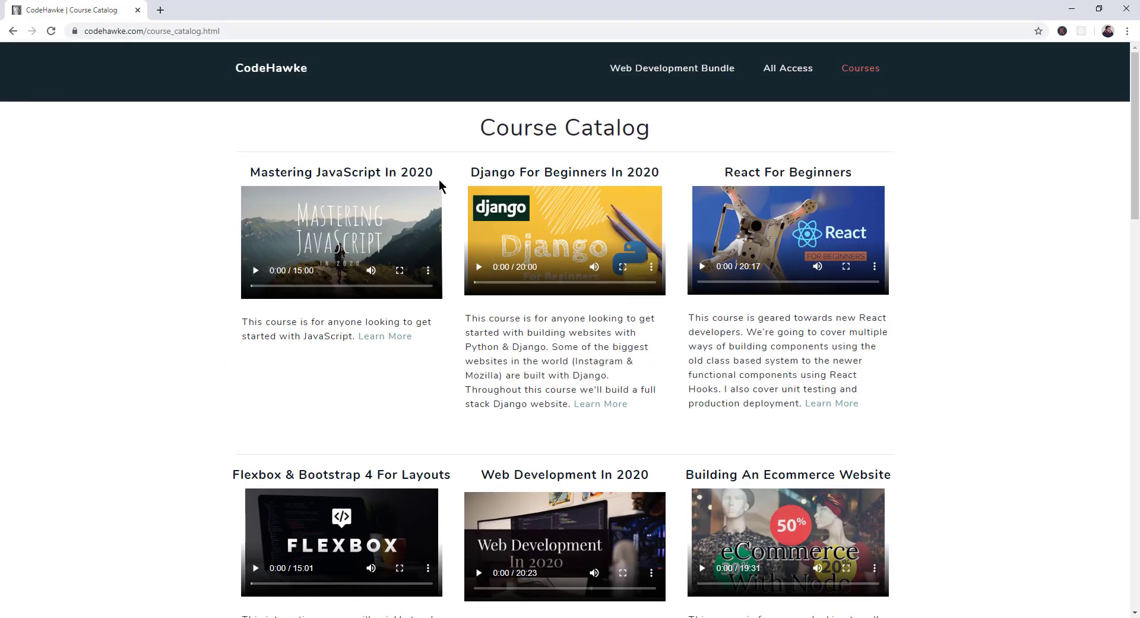
# Step: Return to the CodeHawke home page and look through its course listings and contact section
pyautogui.click(265, 70)
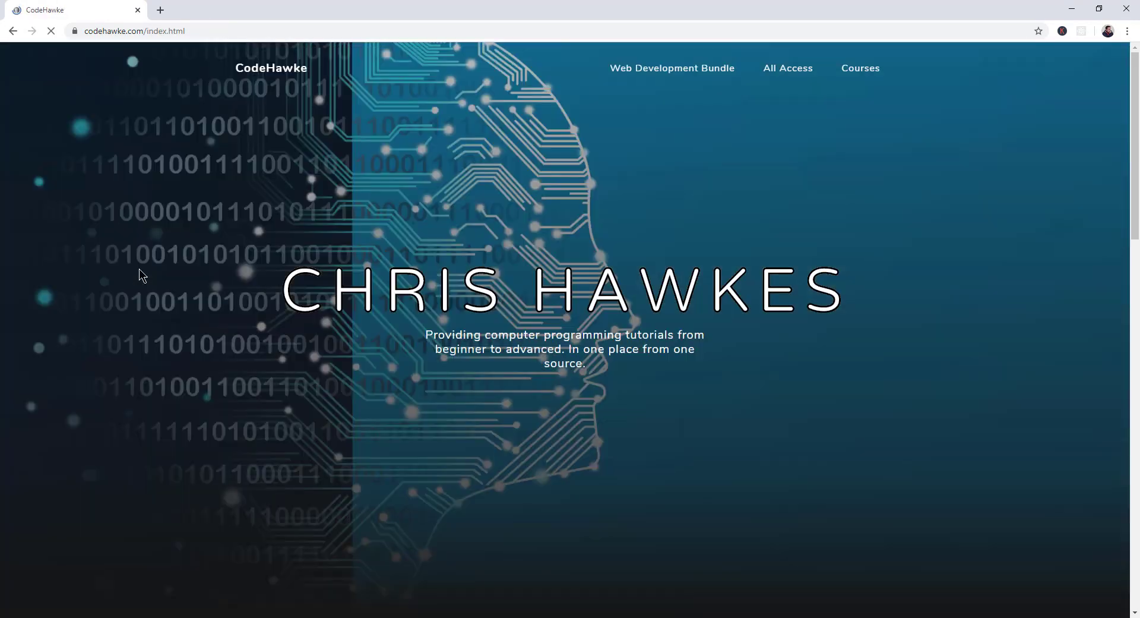
pyautogui.scroll(-15, 173, 255)
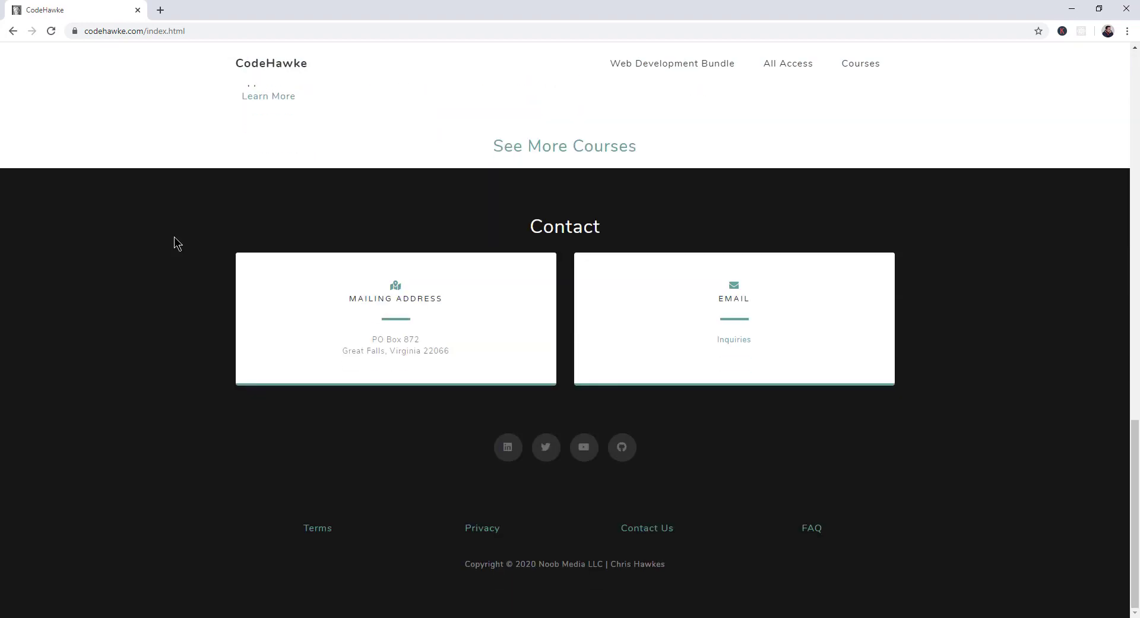
pyautogui.scroll(15, 177, 244)
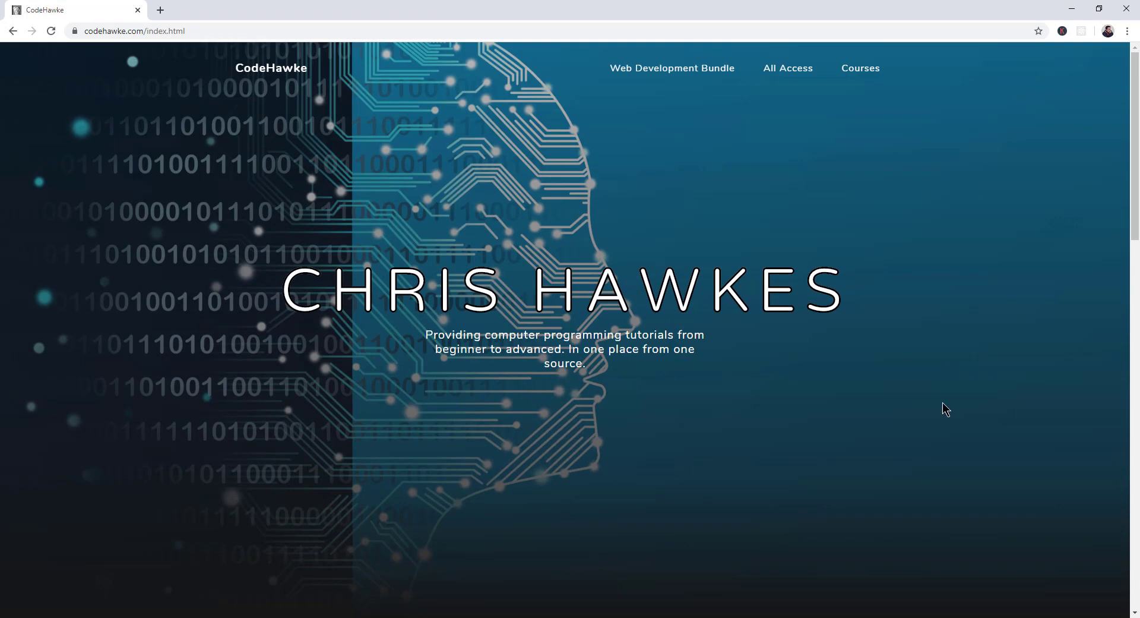
pyautogui.scroll(-10, 947, 407)
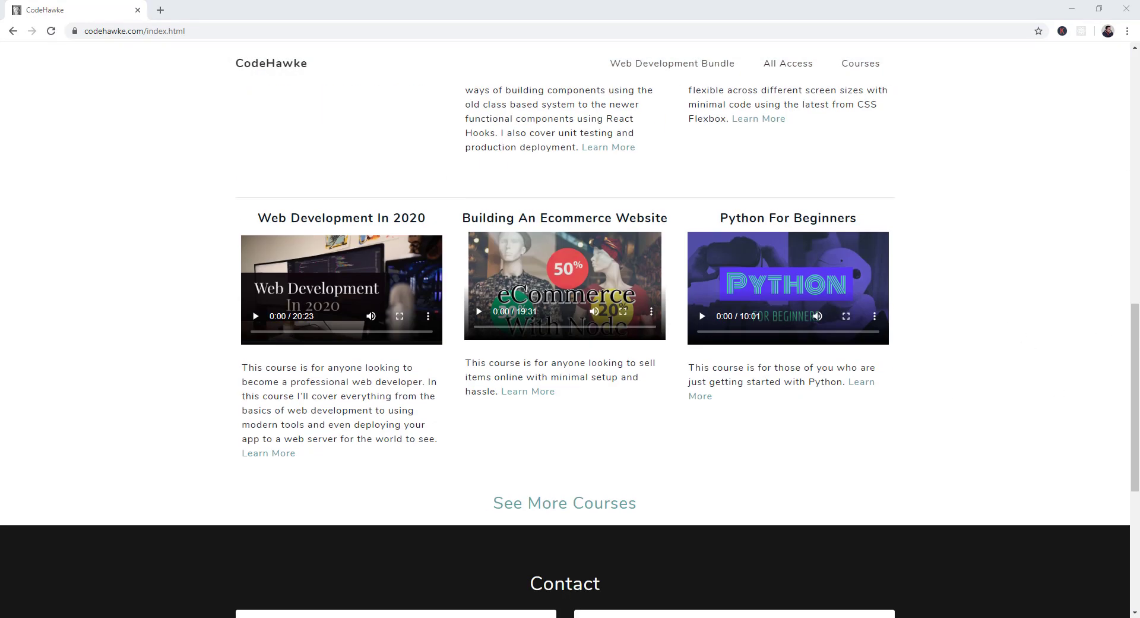
pyautogui.scroll(10, 727, 244)
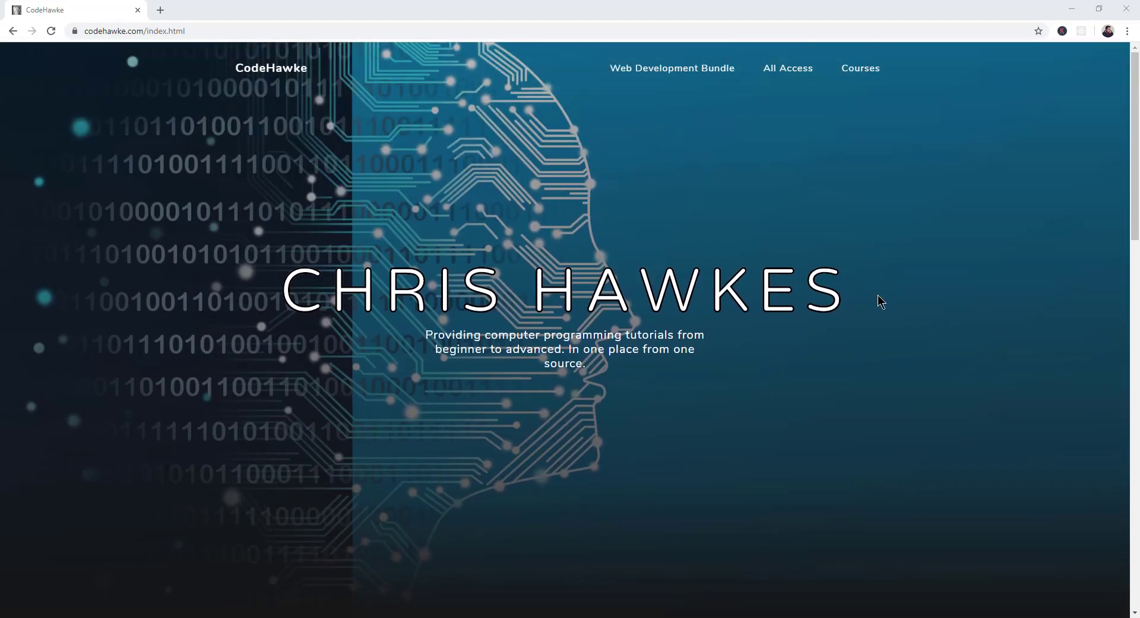